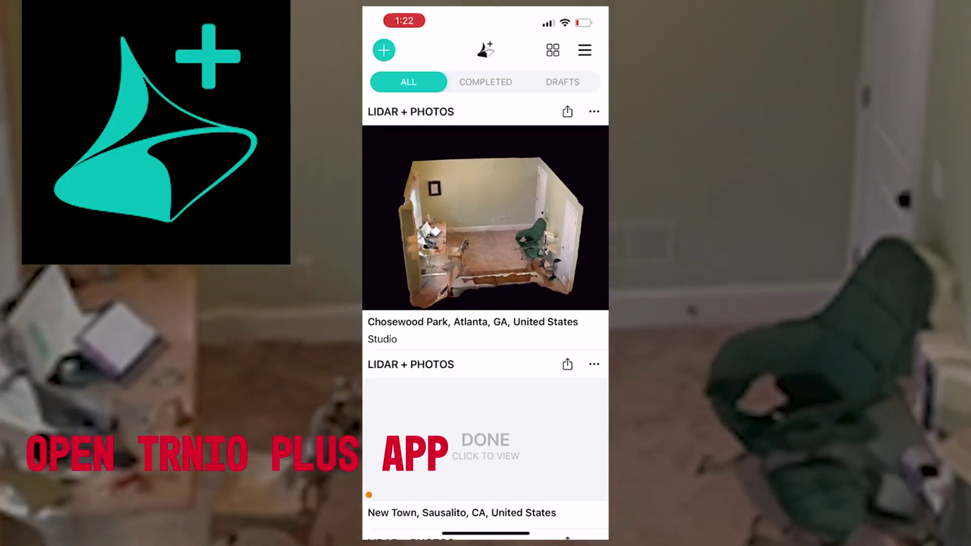
# - Browse the existing LiDAR + Photos scans and start a new scan
pyautogui.scroll(-3, 485, 303)
pyautogui.scroll(-5, 485, 303)
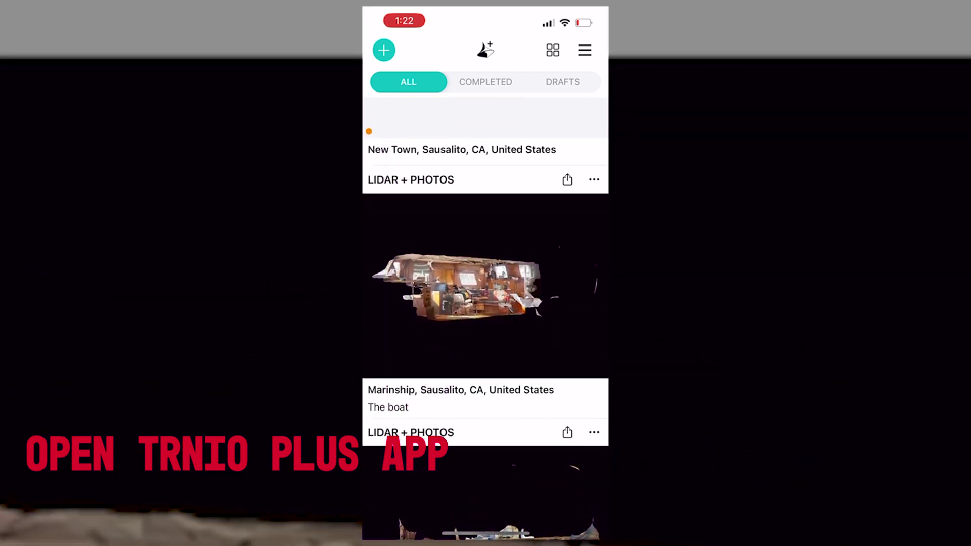
pyautogui.scroll(-3, 485, 304)
pyautogui.scroll(-5, 485, 303)
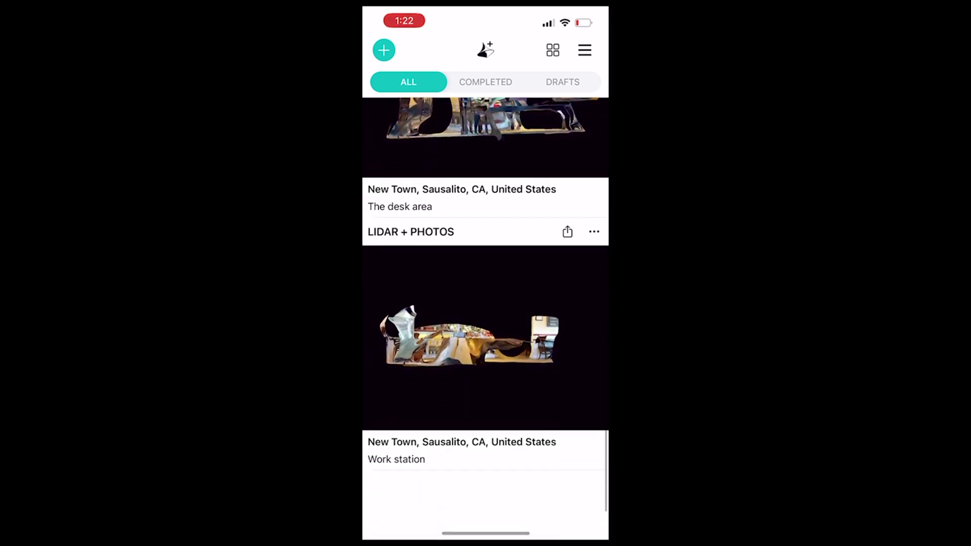
pyautogui.scroll(10, 486, 303)
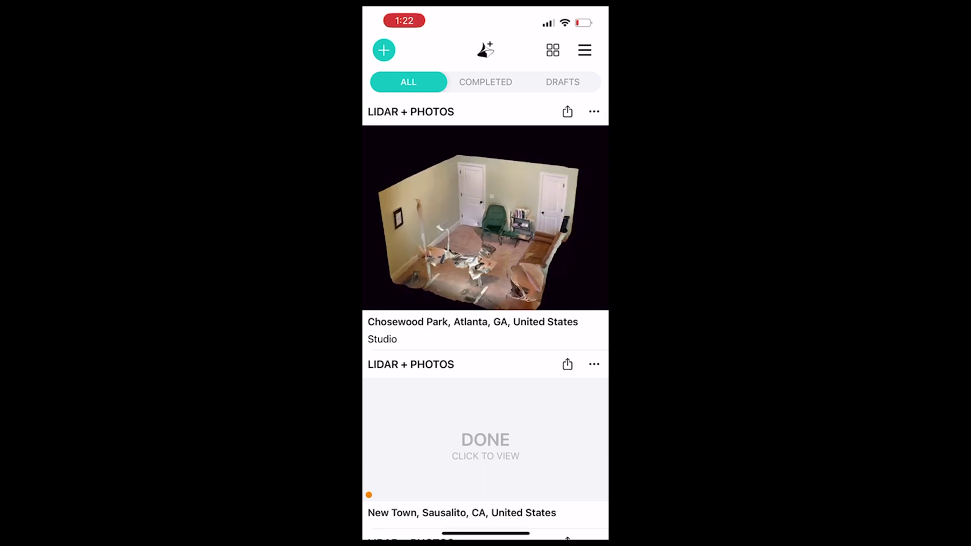
pyautogui.click(383, 50)
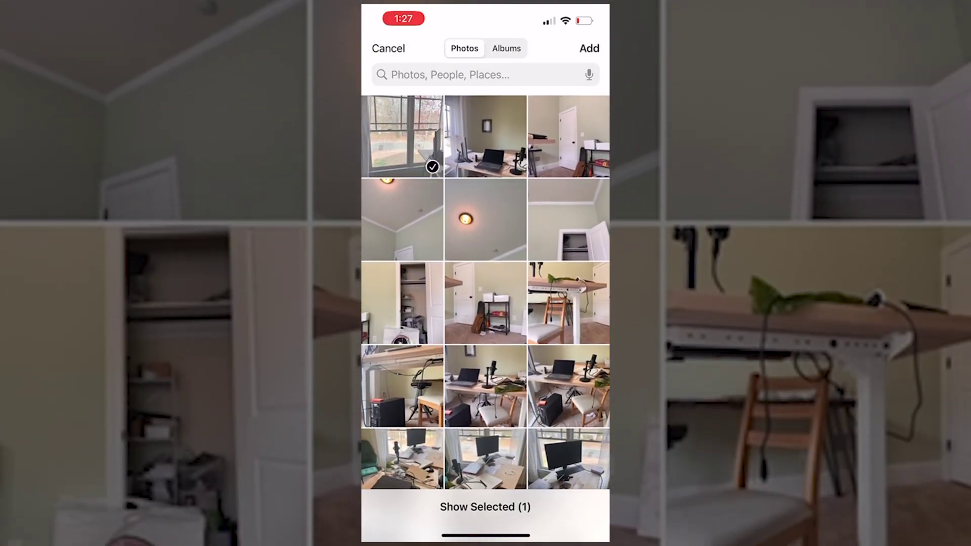
# - Select the series of room photos for the LiDAR scan and acknowledge the scan processing notice
pyautogui.moveTo(568, 136); pyautogui.dragTo(568, 303)
pyautogui.scroll(-3, 485, 291)
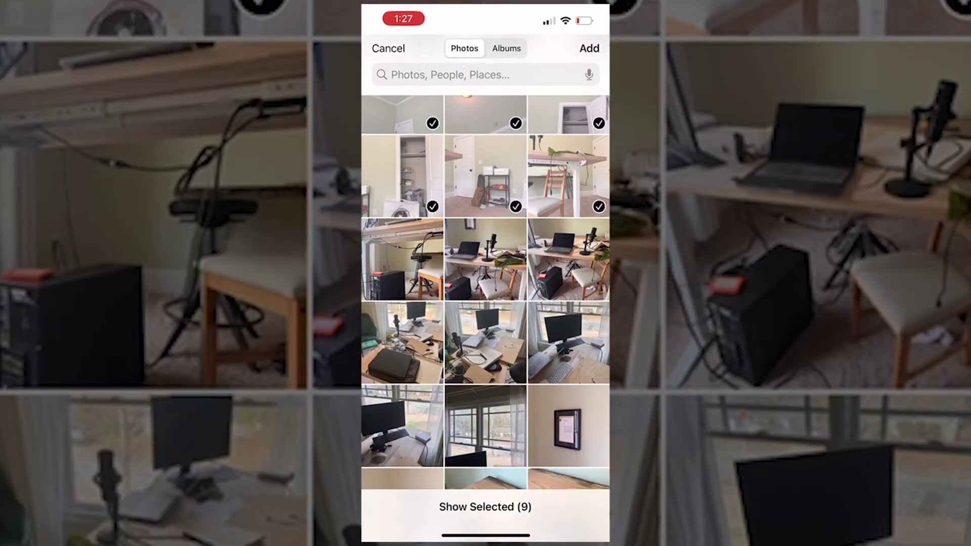
pyautogui.moveTo(402, 260); pyautogui.dragTo(568, 259)
pyautogui.moveTo(485, 259); pyautogui.dragTo(568, 260)
pyautogui.moveTo(402, 343); pyautogui.dragTo(568, 342)
pyautogui.scroll(-3, 485, 292)
pyautogui.moveTo(402, 259); pyautogui.dragTo(569, 259)
pyautogui.moveTo(402, 342); pyautogui.dragTo(568, 342)
pyautogui.scroll(-3, 485, 291)
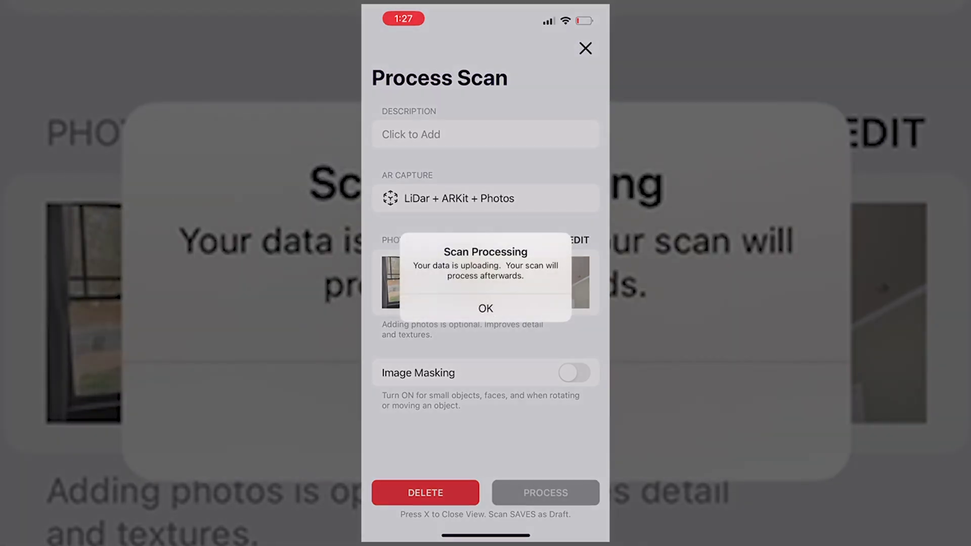
pyautogui.click(485, 308)
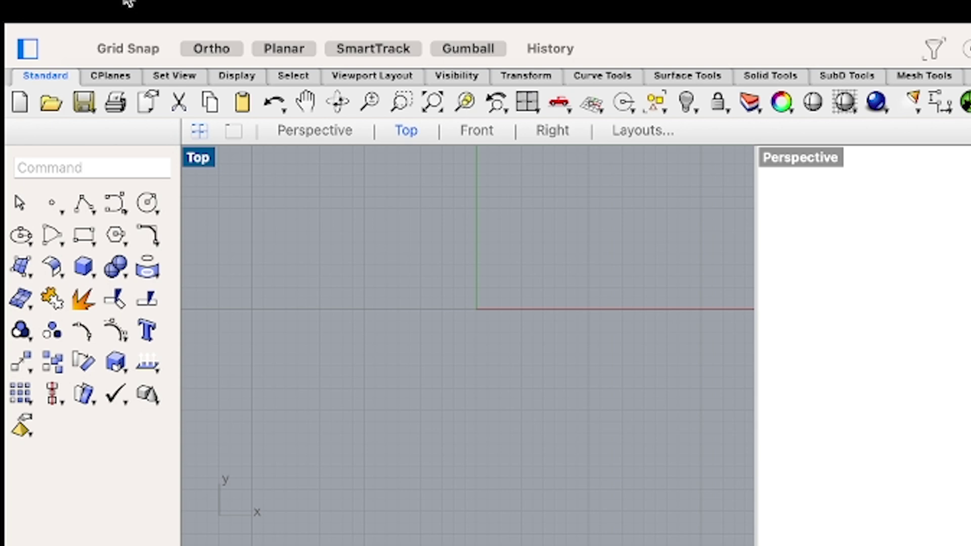
# - Switch to Rhino 7 and import model.obj from the nOQRSFIspORjLbF5u2gK folder inside Scan3d
pyautogui.click(152, 6)
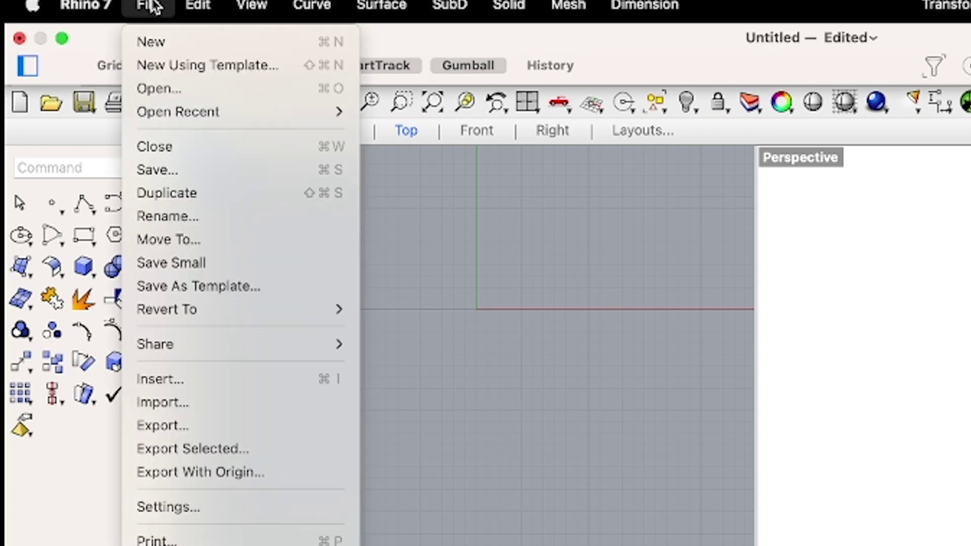
pyautogui.click(236, 402)
pyautogui.click(875, 114)
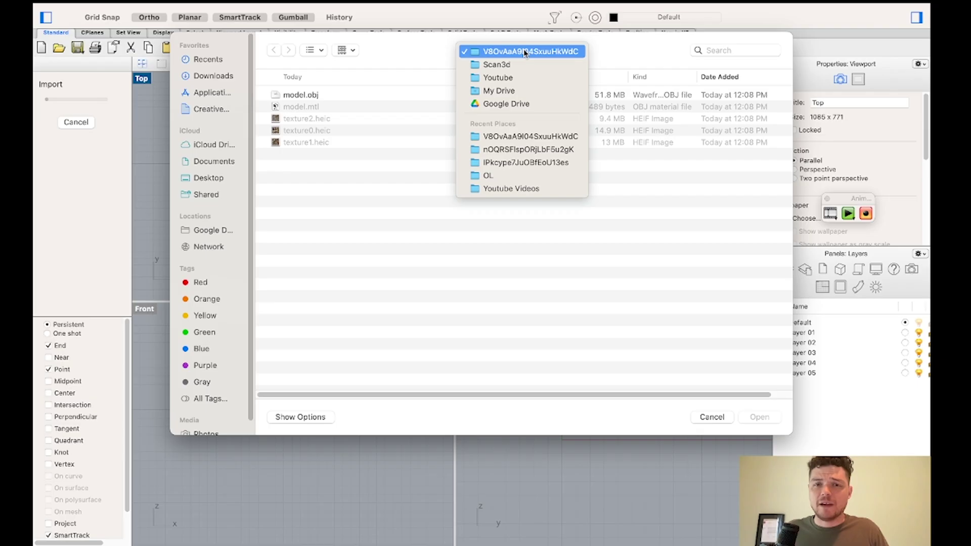
pyautogui.click(527, 65)
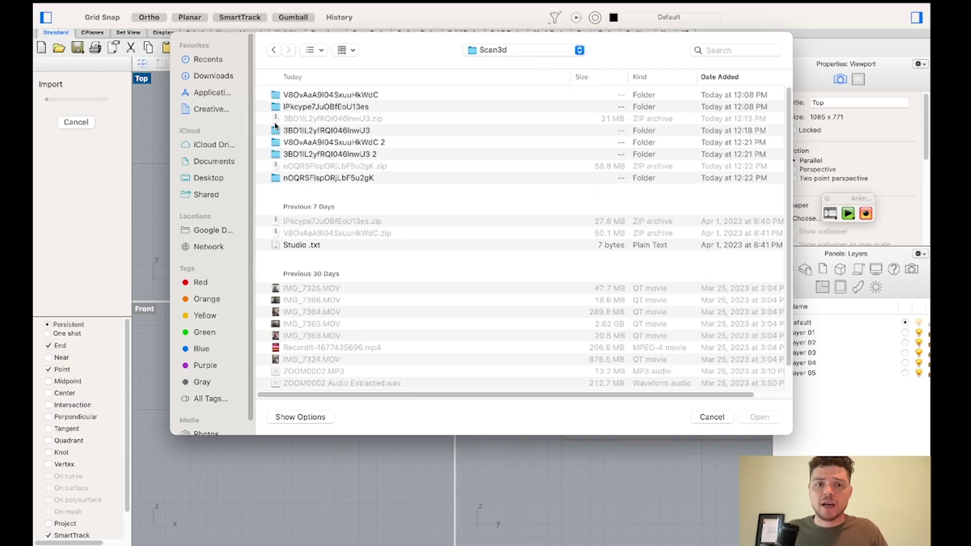
pyautogui.click(328, 178)
pyautogui.doubleClick(348, 178)
pyautogui.click(332, 96)
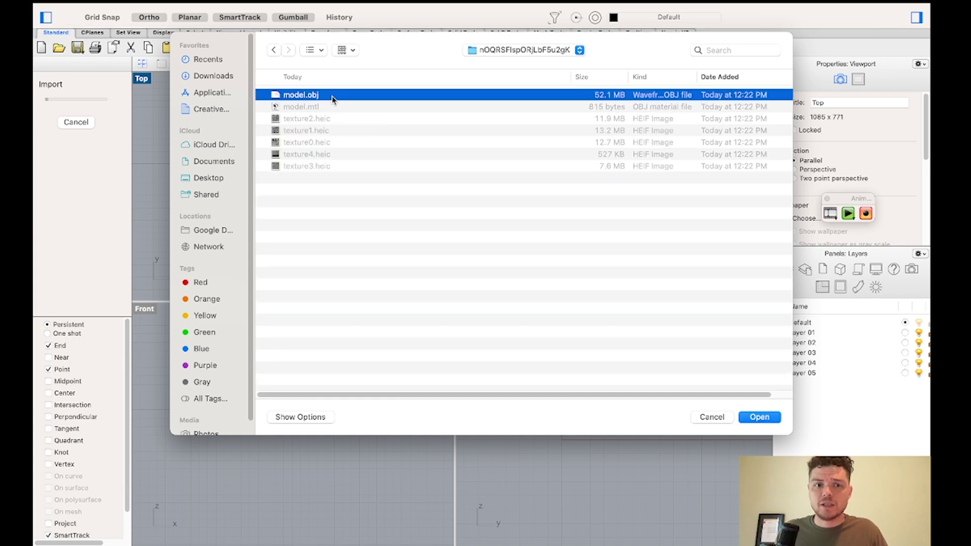
pyautogui.click(766, 418)
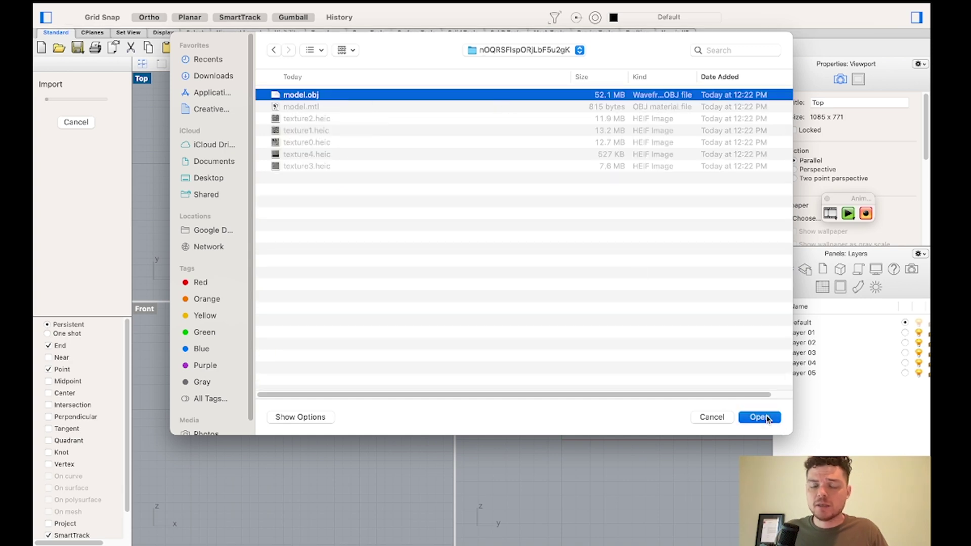
pyautogui.click(519, 281)
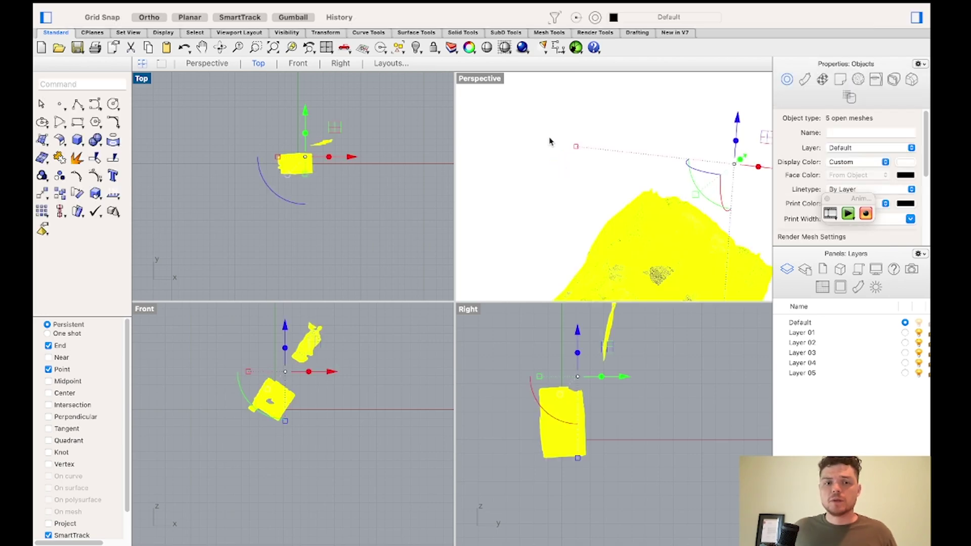
# - Examine the imported room scans in the four views and in a maximized Perspective view
pyautogui.scroll(-2, 435, 394)
pyautogui.scroll(-4, 548, 407)
pyautogui.scroll(4, 594, 425)
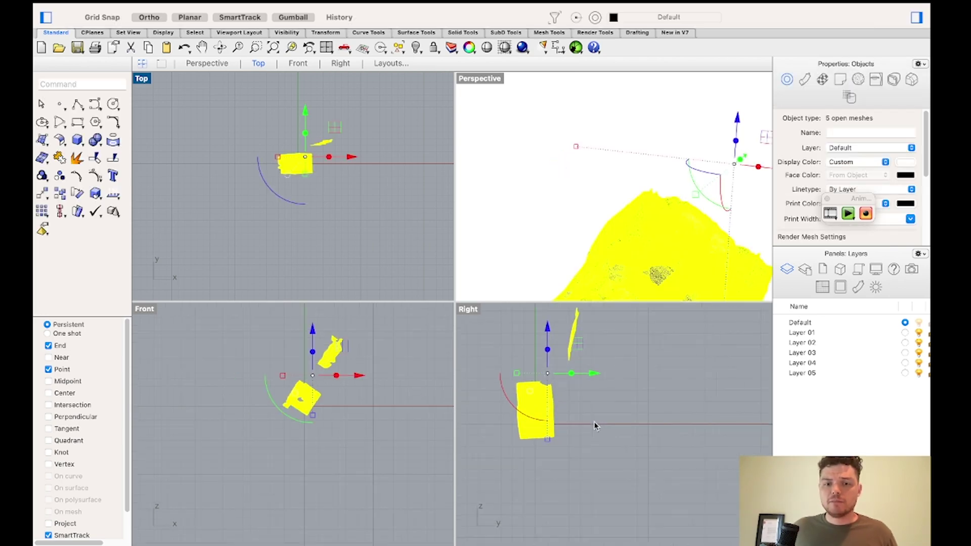
pyautogui.scroll(-3, 581, 152)
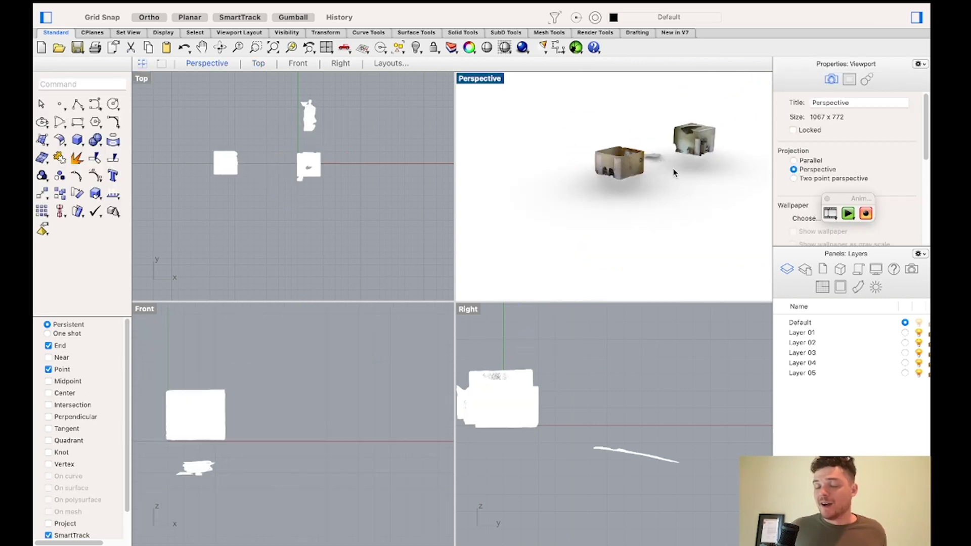
pyautogui.doubleClick(479, 79)
pyautogui.scroll(4, 530, 259)
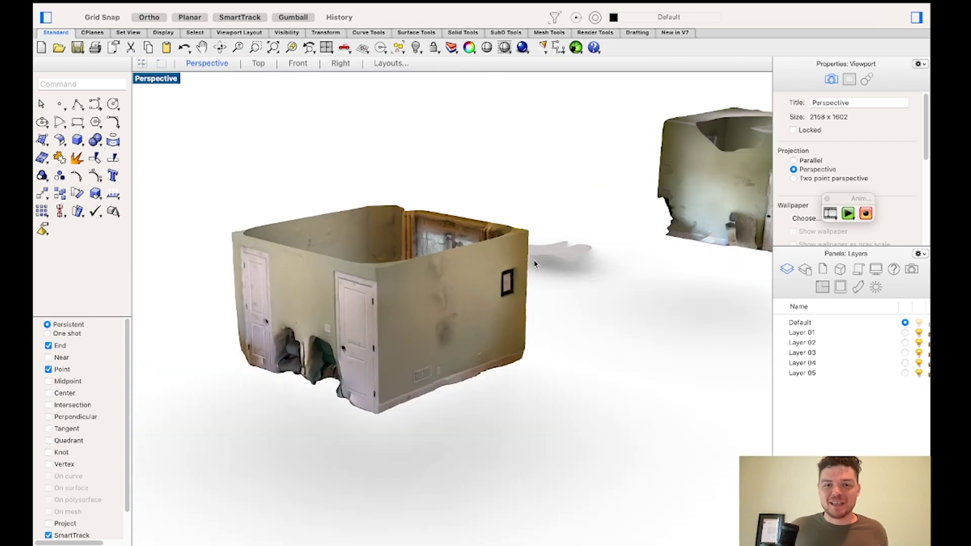
pyautogui.moveTo(589, 278); pyautogui.dragTo(611, 297, button='right')
pyautogui.scroll(-5, 443, 207)
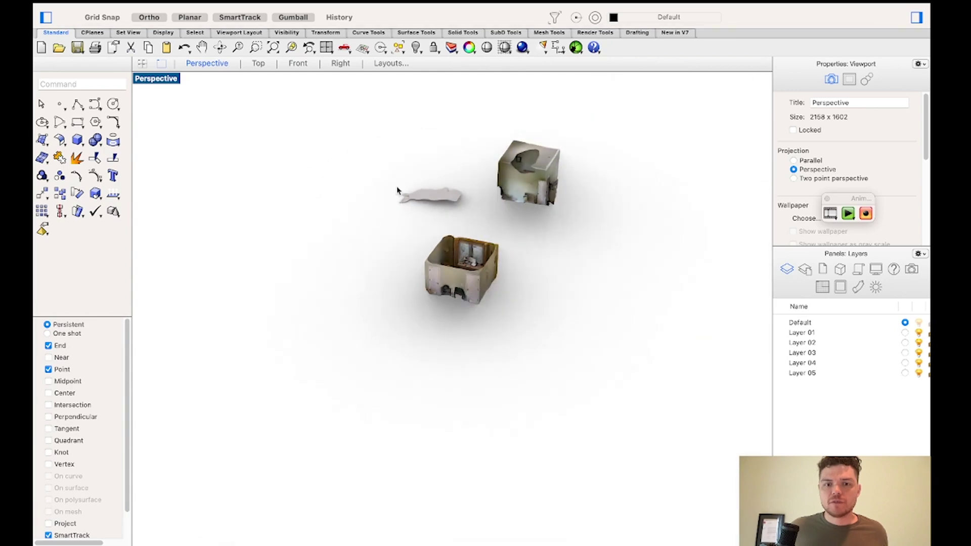
pyautogui.scroll(4, 490, 196)
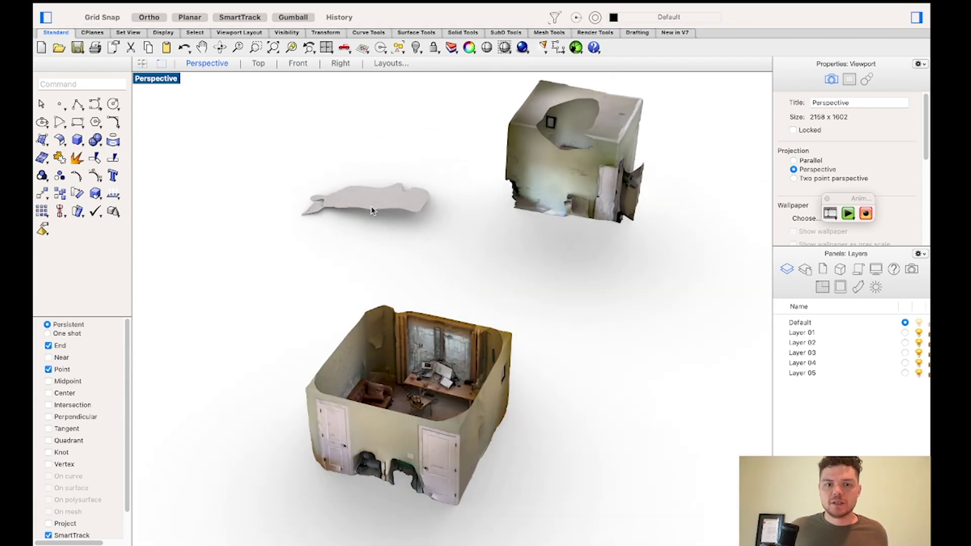
# - Turn on the points of the open mesh and delete those forming the stray flat fragment beside the rooms
pyautogui.moveTo(269, 164)
pyautogui.mouseDown()
pyautogui.moveTo(447, 246)
pyautogui.moveTo(218, 146)
pyautogui.mouseUp()
pyautogui.click(392, 258)
pyautogui.click(411, 199)
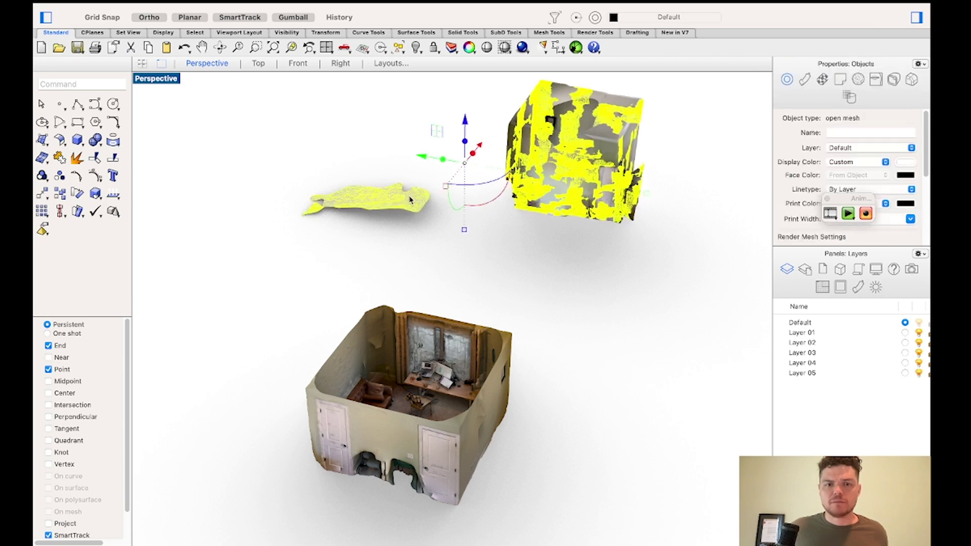
pyautogui.write('p')
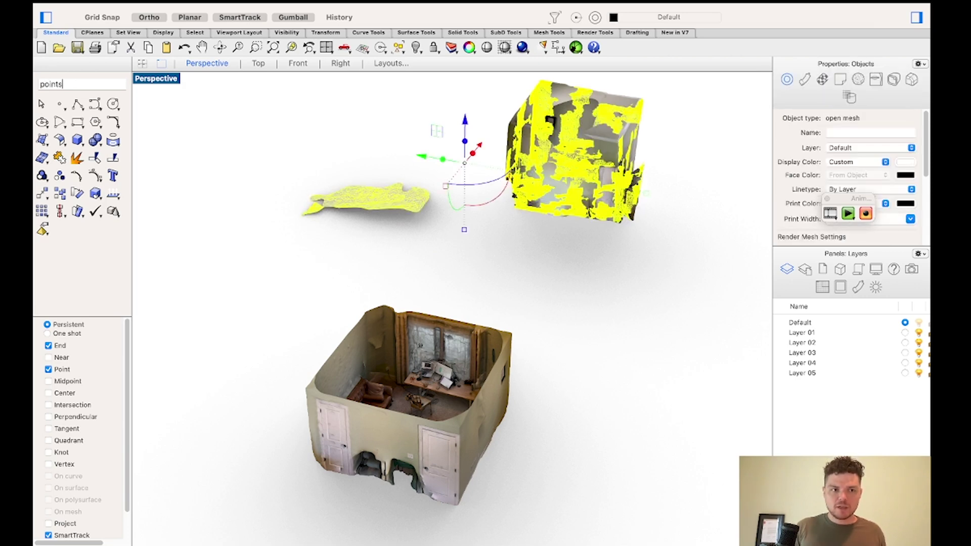
pyautogui.write('oints')
pyautogui.press('Return')
pyautogui.moveTo(235, 130); pyautogui.dragTo(480, 263)
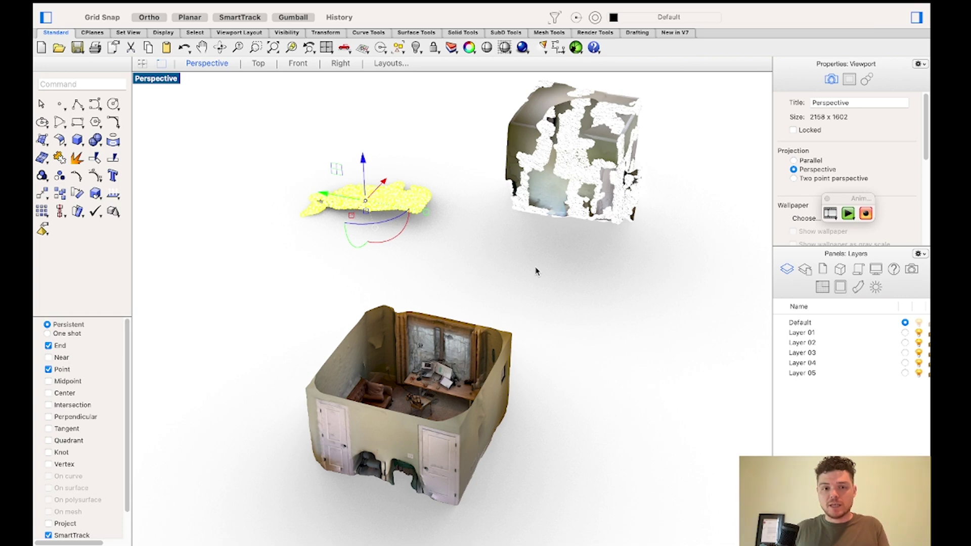
pyautogui.press('Delete')
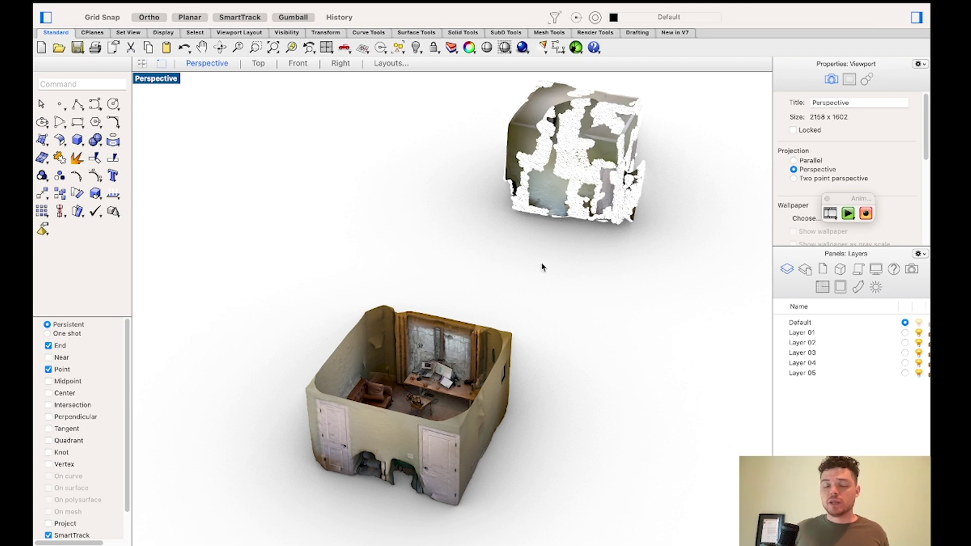
# - Return to the four-view layout and draw a clipping plane with ClippingPlane across both rooms in the Top view
pyautogui.scroll(3, 471, 251)
pyautogui.scroll(-5, 471, 251)
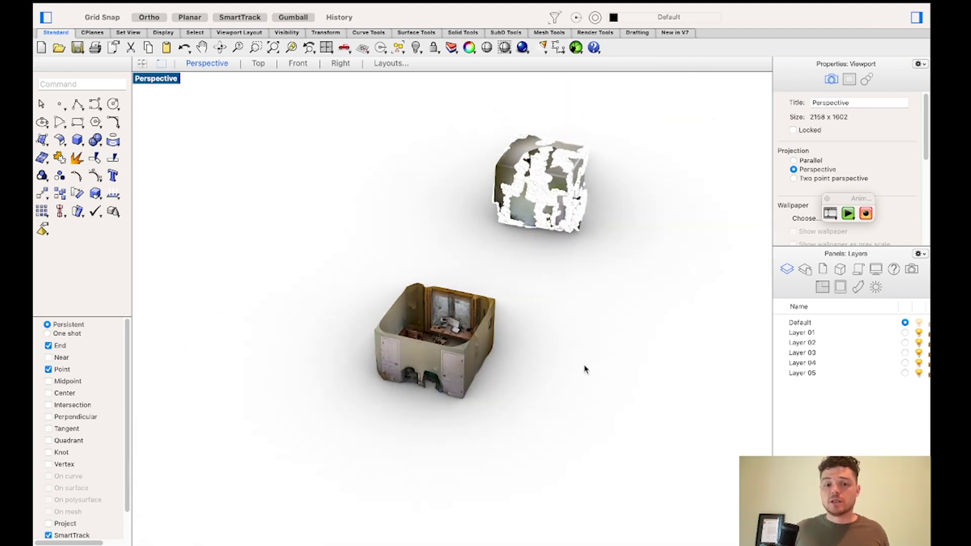
pyautogui.scroll(3, 460, 329)
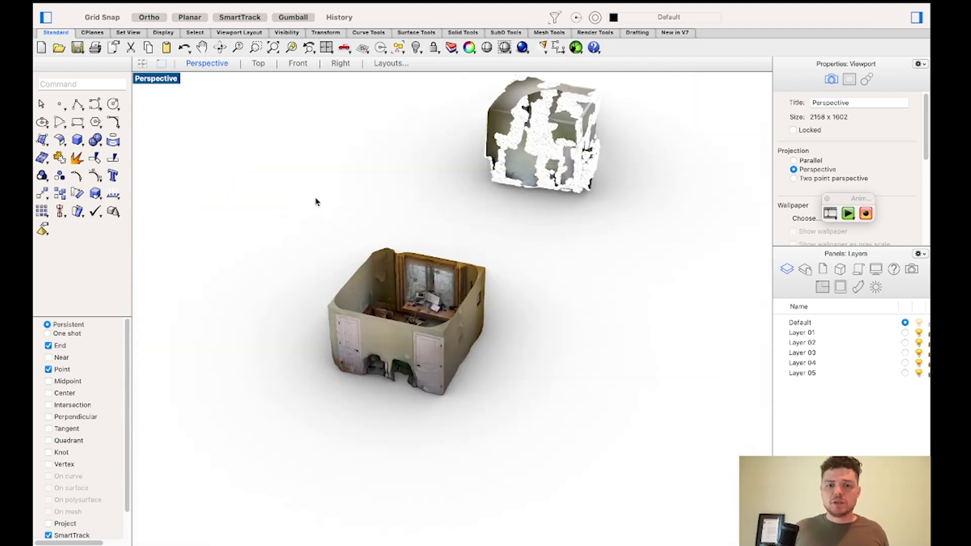
pyautogui.doubleClick(165, 83)
pyautogui.click(327, 244)
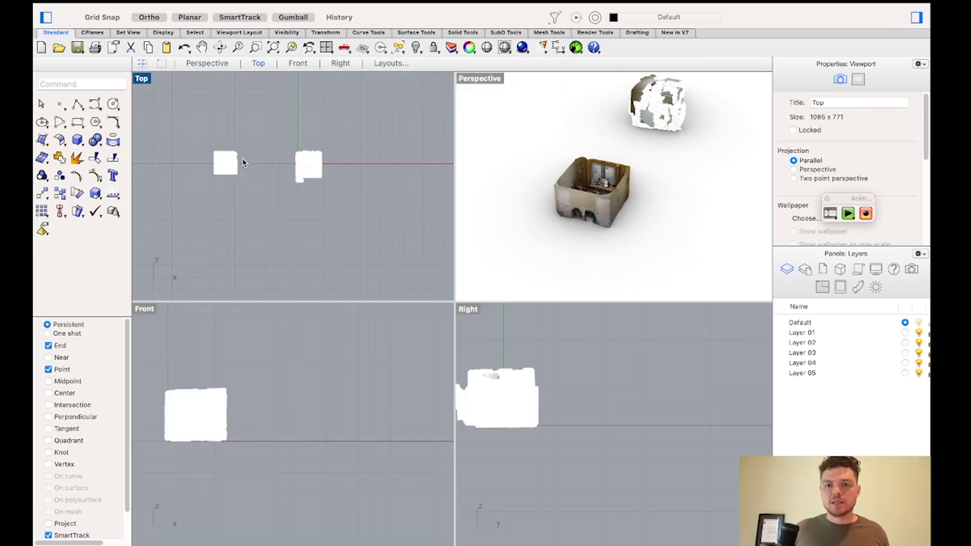
pyautogui.scroll(2, 243, 162)
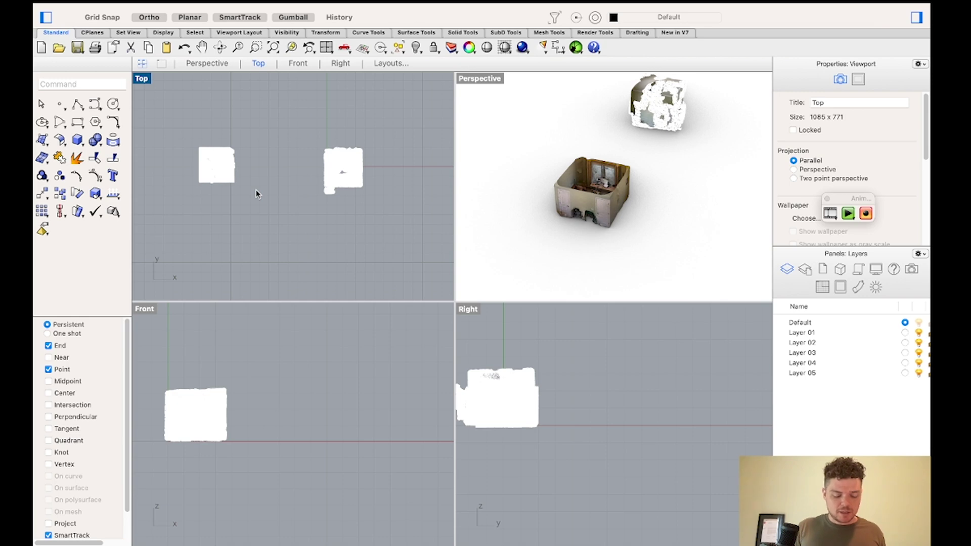
pyautogui.write('cl')
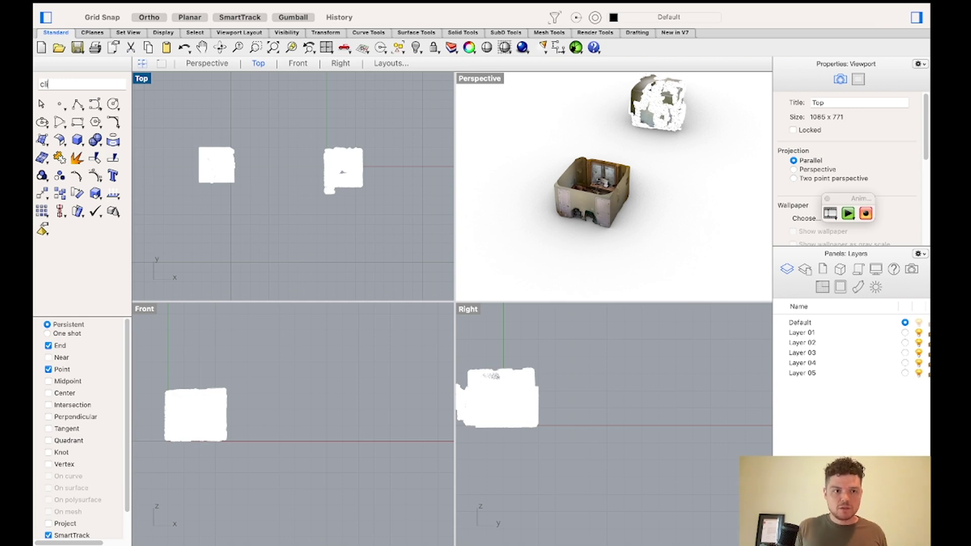
pyautogui.write('ippingPlane')
pyautogui.press('Return')
pyautogui.click(191, 113)
pyautogui.click(402, 218)
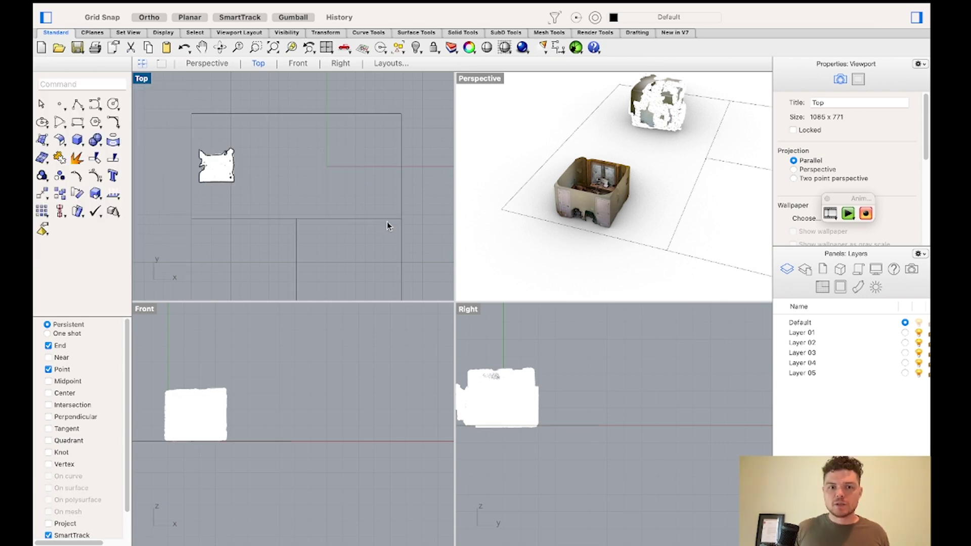
# - Apply the clipping plane to the Perspective view and raise it to cut horizontally through both room scans
pyautogui.click(386, 220)
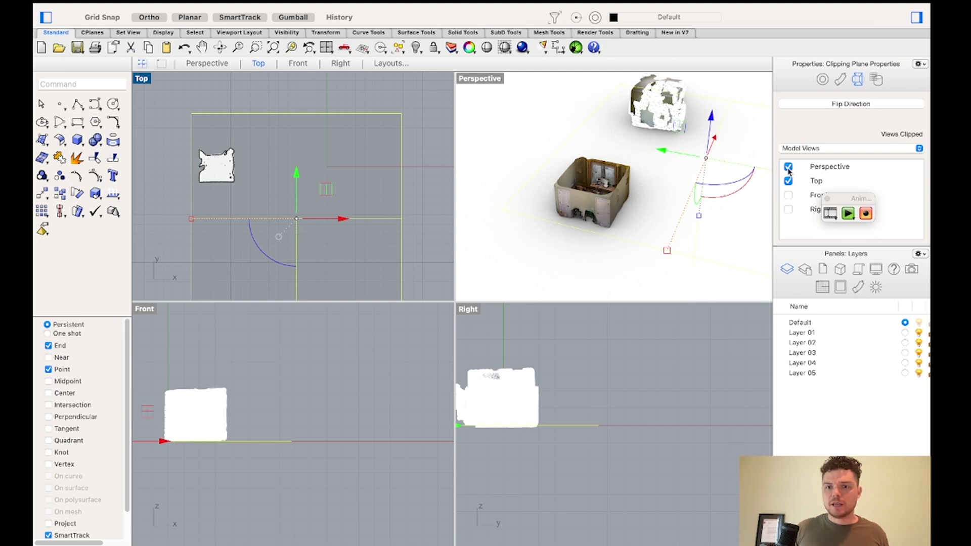
pyautogui.moveTo(710, 121); pyautogui.dragTo(714, 95)
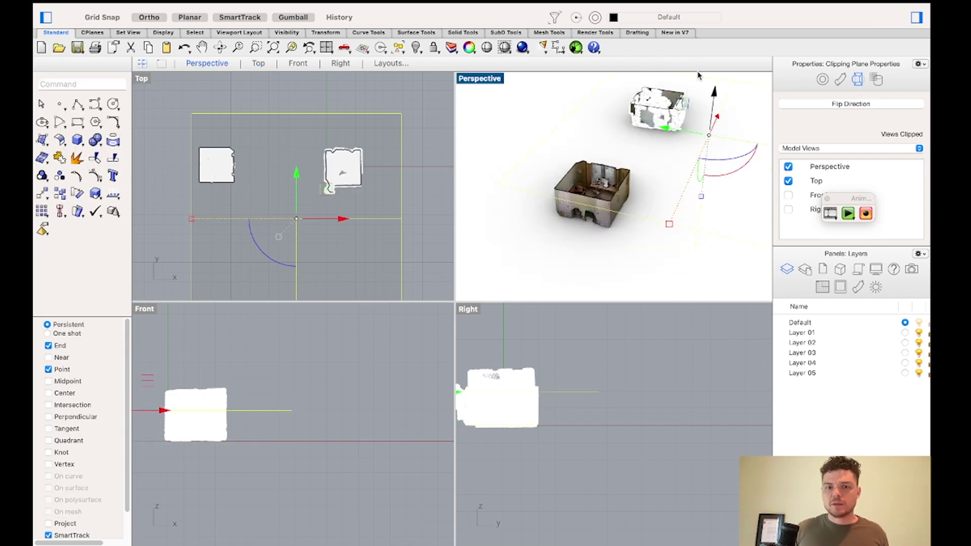
pyautogui.scroll(6, 594, 196)
pyautogui.moveTo(589, 201); pyautogui.dragTo(619, 212, button='right')
pyautogui.scroll(-6, 667, 181)
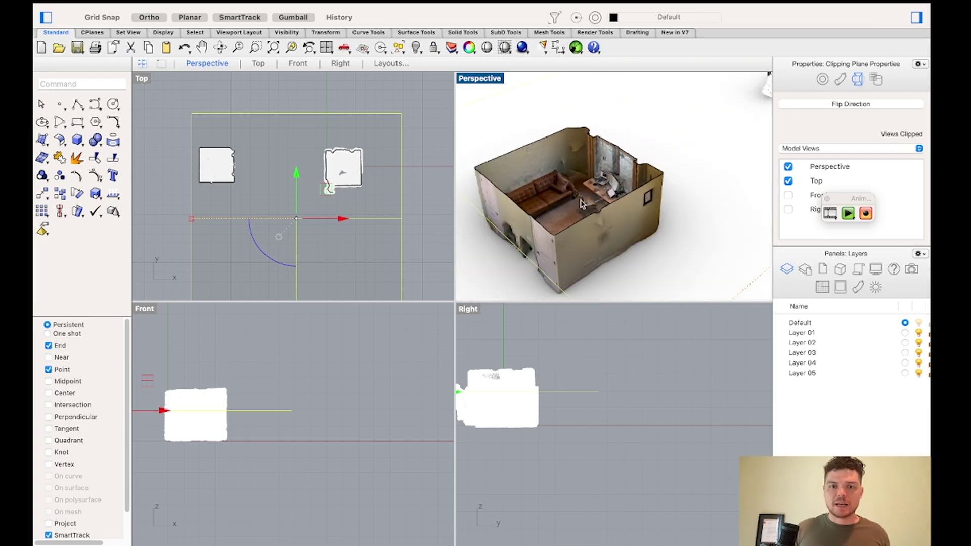
pyautogui.scroll(6, 558, 195)
pyautogui.scroll(-6, 558, 195)
pyautogui.scroll(-5, 573, 208)
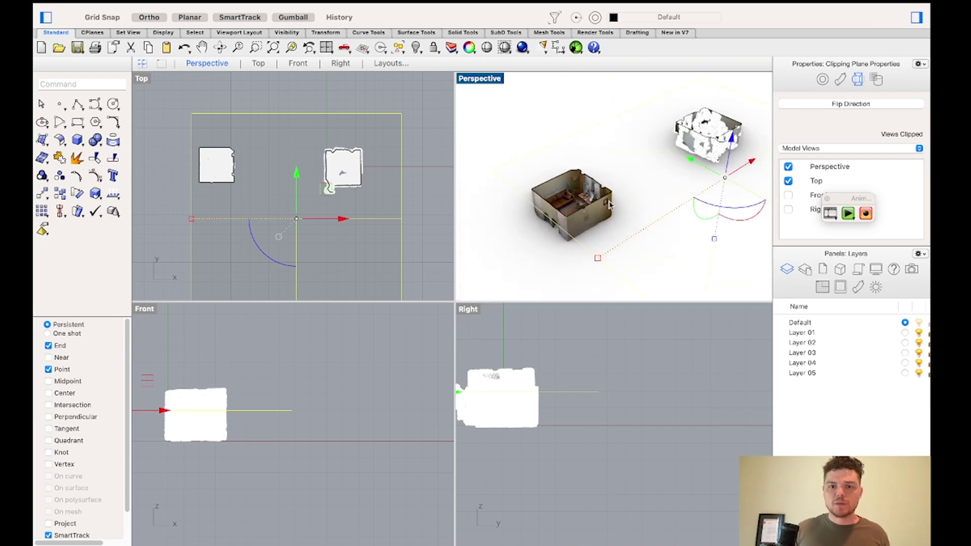
# - Rotate the clipping plane upright, position it to cut away the furnished room's end wall, and maximize the Perspective view on the interior
pyautogui.moveTo(610, 205); pyautogui.dragTo(651, 212, button='right')
pyautogui.moveTo(651, 212); pyautogui.dragTo(701, 214)
pyautogui.keyDown('shift'); pyautogui.moveTo(644, 186); pyautogui.dragTo(528, 205); pyautogui.keyUp('shift')
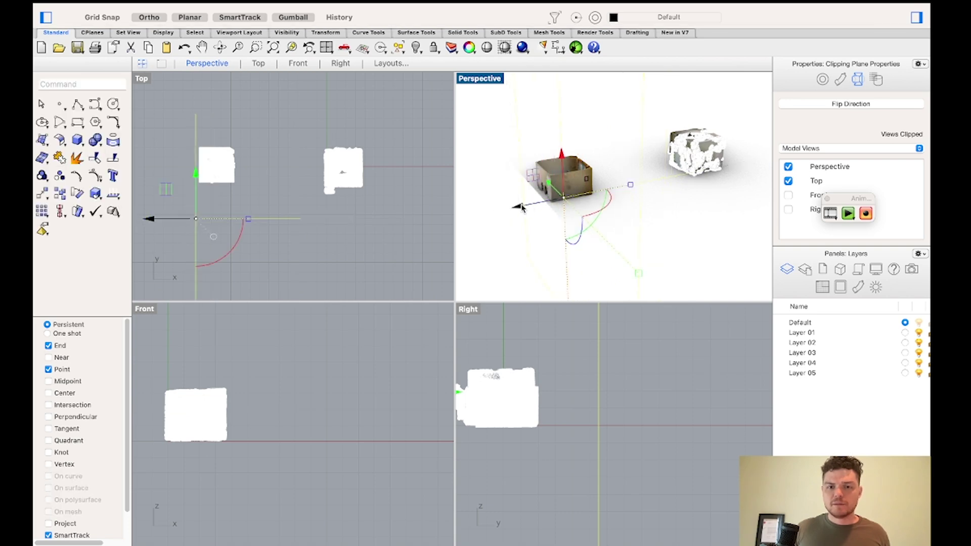
pyautogui.scroll(5, 528, 205)
pyautogui.moveTo(536, 203); pyautogui.dragTo(727, 172, button='right')
pyautogui.scroll(5, 736, 165)
pyautogui.scroll(3, 736, 169)
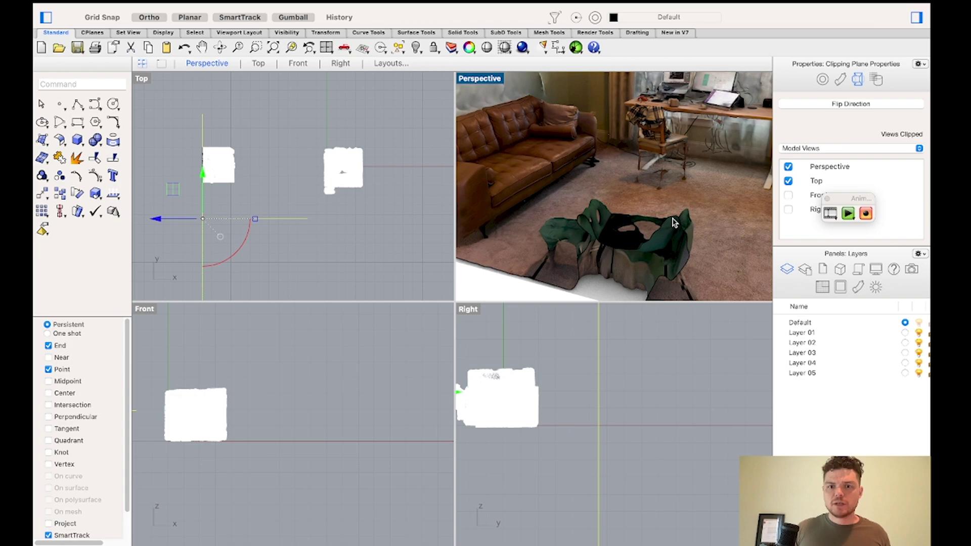
pyautogui.doubleClick(478, 79)
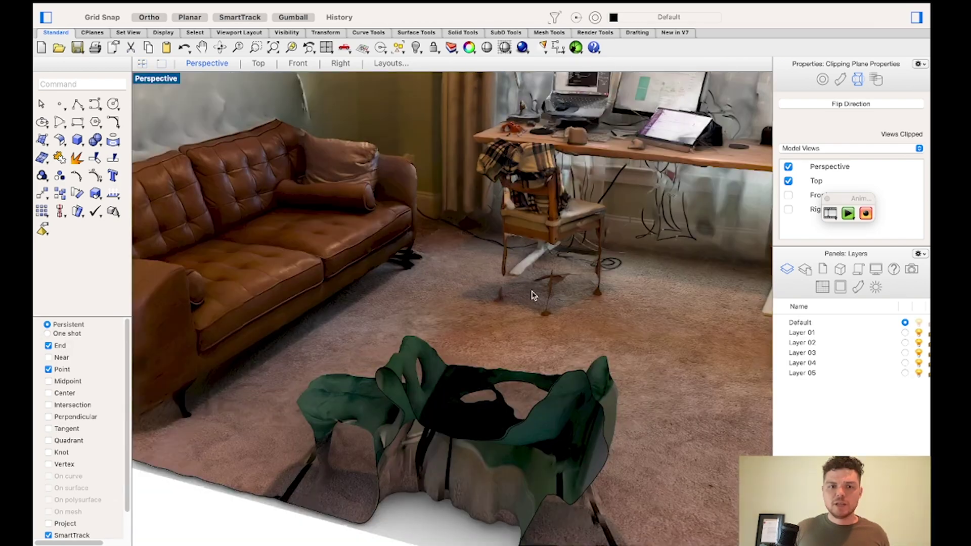
# - Slide the clipping plane away from the furnished room and across to the second room scan so it cuts open that room
pyautogui.scroll(-5, 530, 293)
pyautogui.scroll(5, 444, 256)
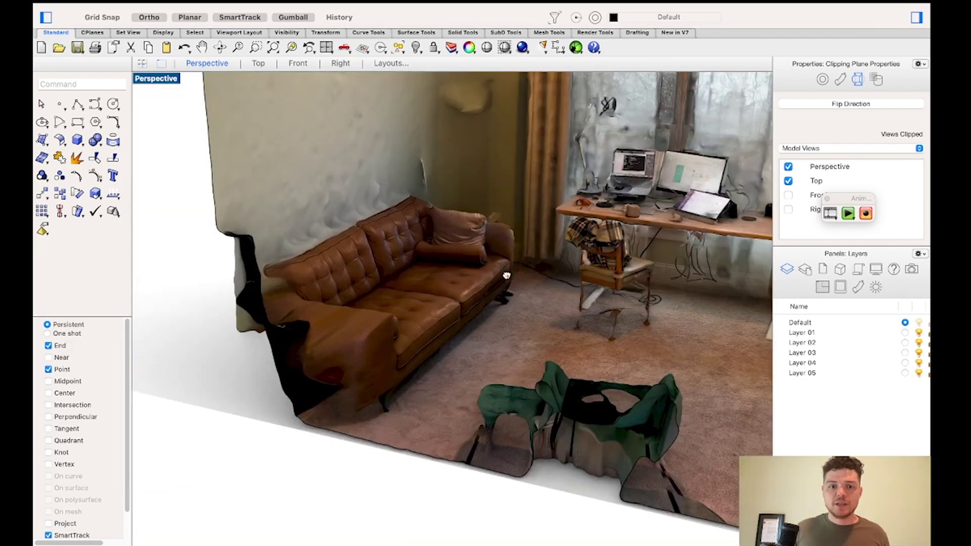
pyautogui.moveTo(502, 271); pyautogui.dragTo(500, 343, button='right')
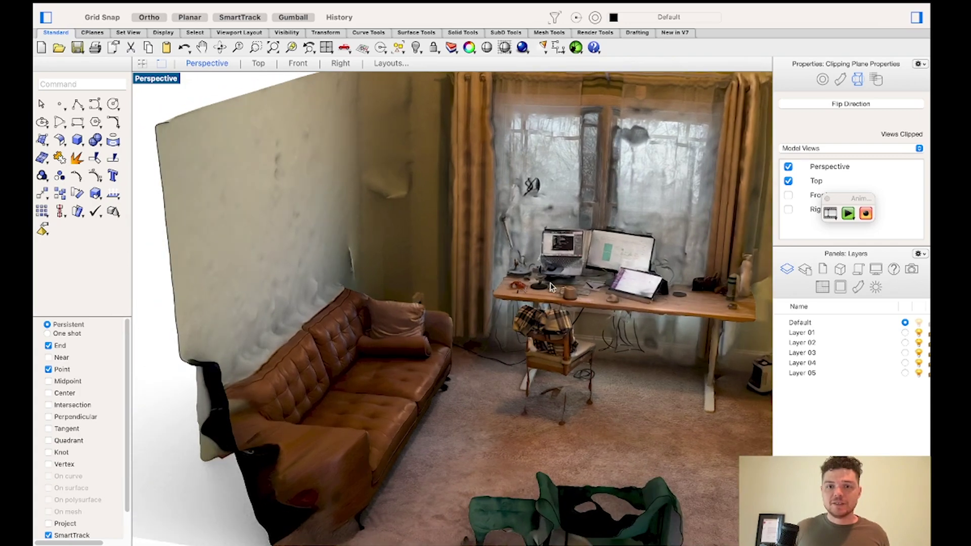
pyautogui.keyDown('shift'); pyautogui.moveTo(550, 284); pyautogui.dragTo(444, 292, button='right'); pyautogui.keyUp('shift')
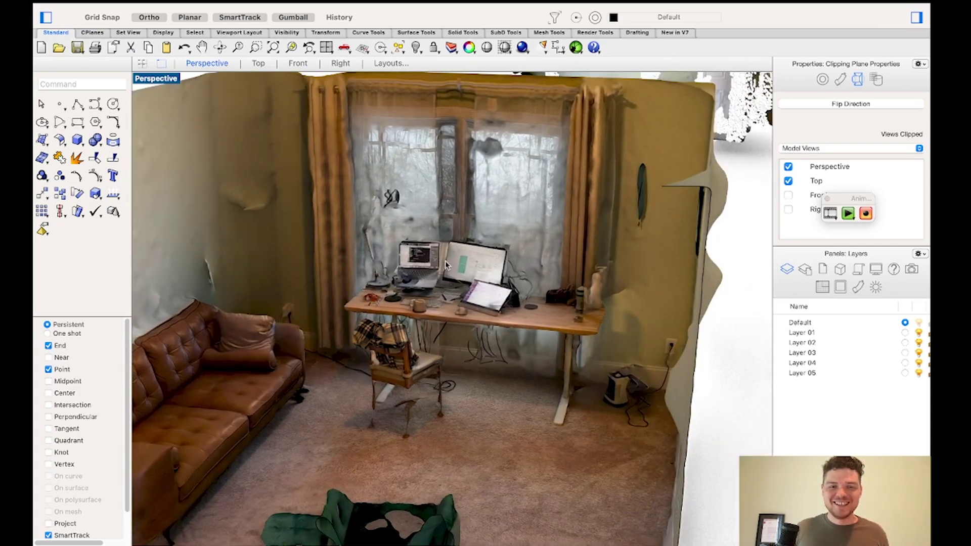
pyautogui.scroll(-6, 427, 253)
pyautogui.scroll(-5, 391, 309)
pyautogui.moveTo(500, 309); pyautogui.dragTo(372, 340, button='right')
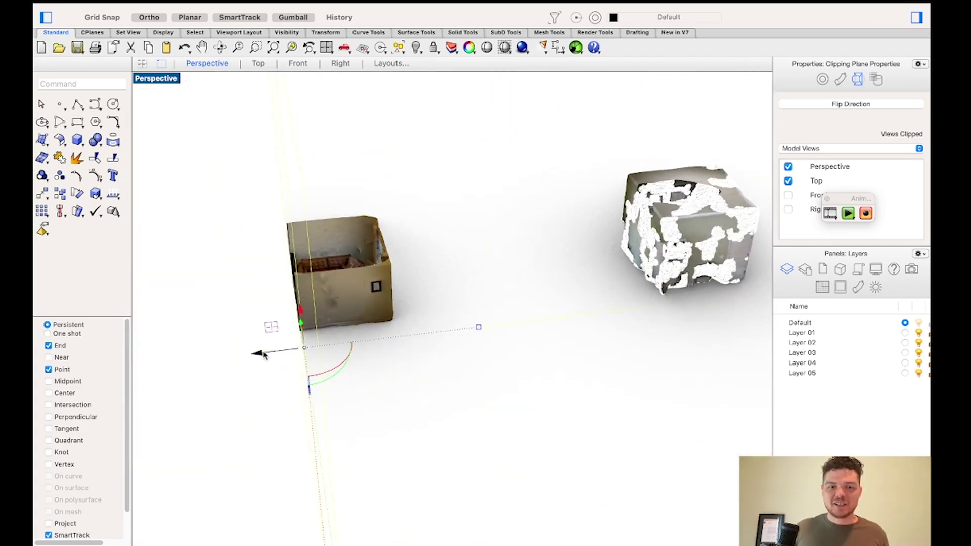
pyautogui.moveTo(263, 352); pyautogui.dragTo(673, 303)
pyautogui.click(595, 353)
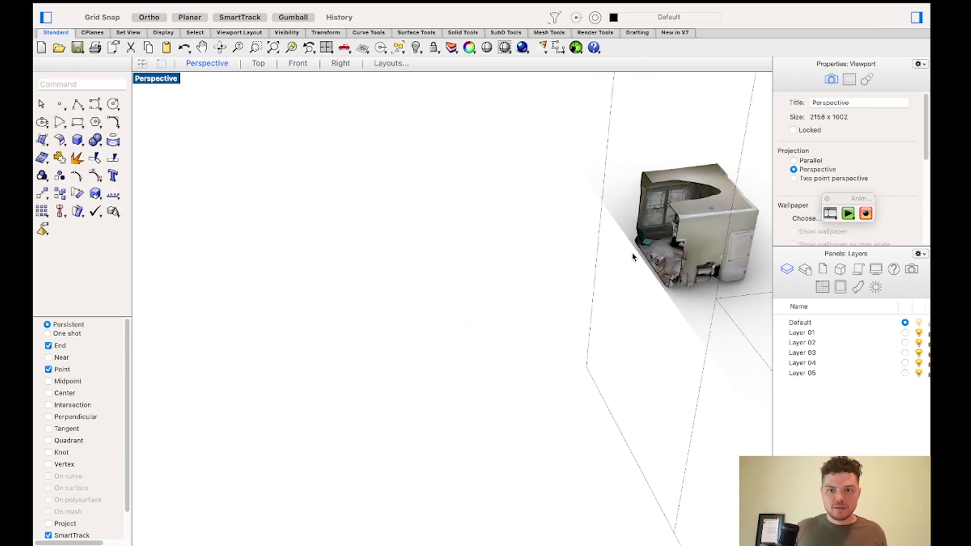
# - Examine the second room's sectioned interior, including the windows, desks, carpeted floor and clutter, from close up and from outside
pyautogui.scroll(4, 632, 256)
pyautogui.moveTo(633, 255); pyautogui.dragTo(708, 247, button='right')
pyautogui.scroll(10, 423, 197)
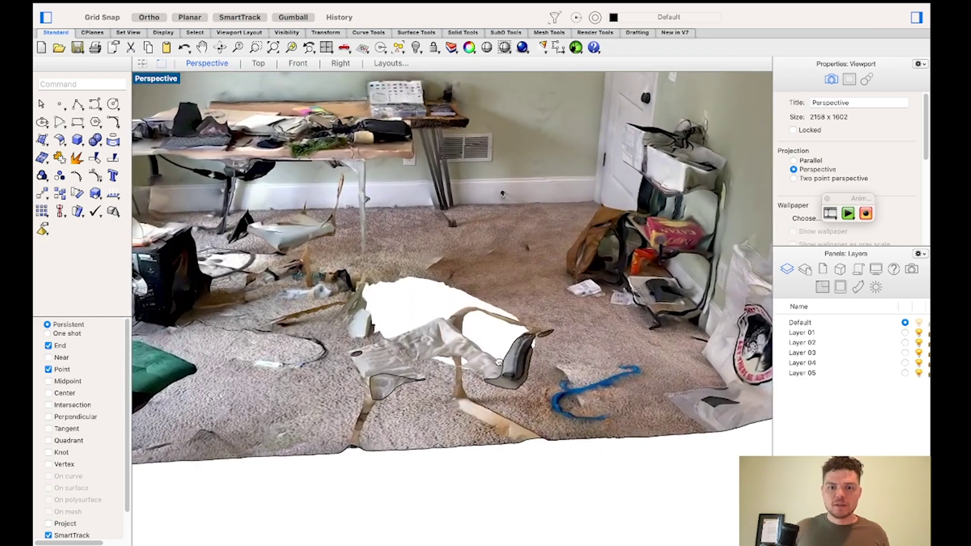
pyautogui.keyDown('shift'); pyautogui.moveTo(499, 362); pyautogui.dragTo(496, 368, button='right'); pyautogui.keyUp('shift')
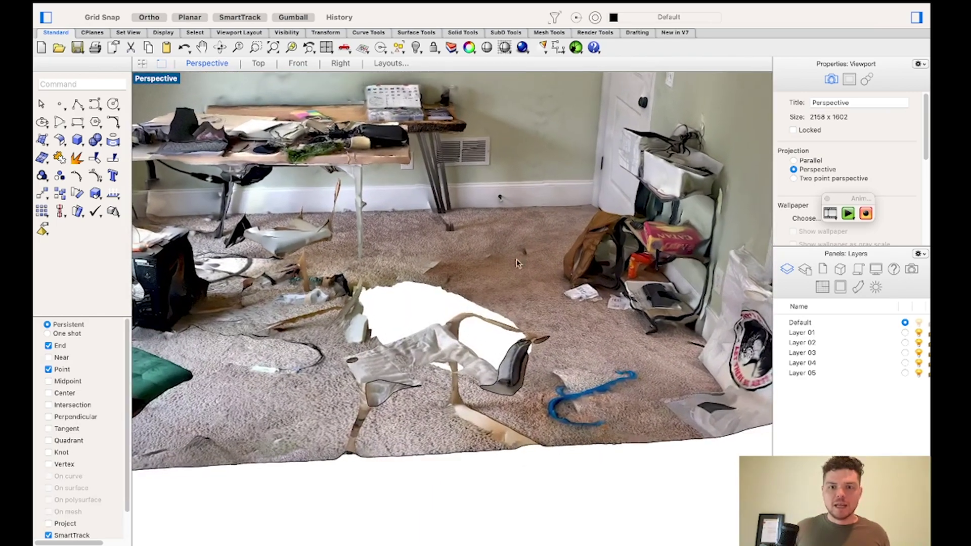
pyautogui.moveTo(553, 235); pyautogui.dragTo(668, 243, button='right')
pyautogui.moveTo(393, 327); pyautogui.dragTo(418, 329, button='right')
pyautogui.moveTo(471, 301); pyautogui.dragTo(369, 295, button='right')
pyautogui.moveTo(570, 221); pyautogui.dragTo(736, 267, button='right')
pyautogui.scroll(-6, 433, 323)
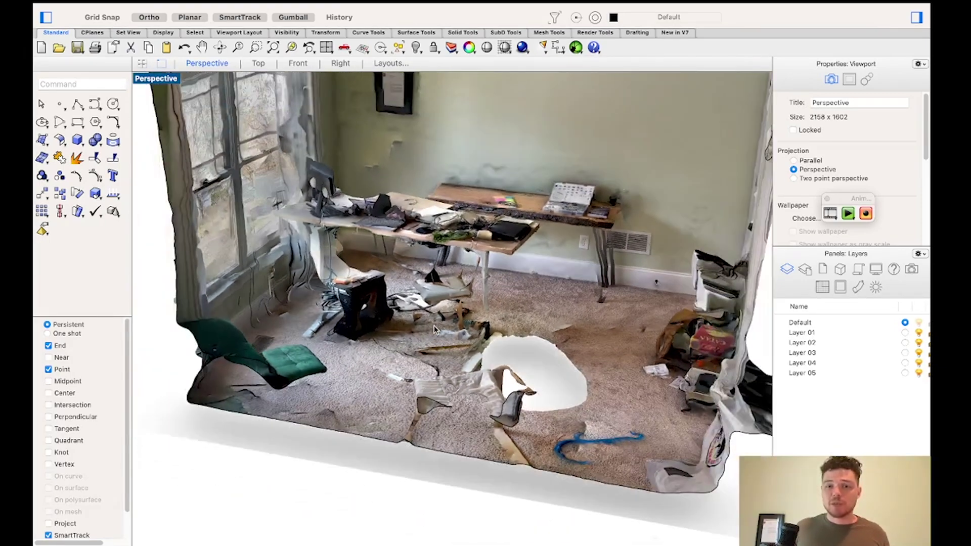
pyautogui.keyDown('shift'); pyautogui.moveTo(434, 328); pyautogui.dragTo(571, 302, button='right'); pyautogui.keyUp('shift')
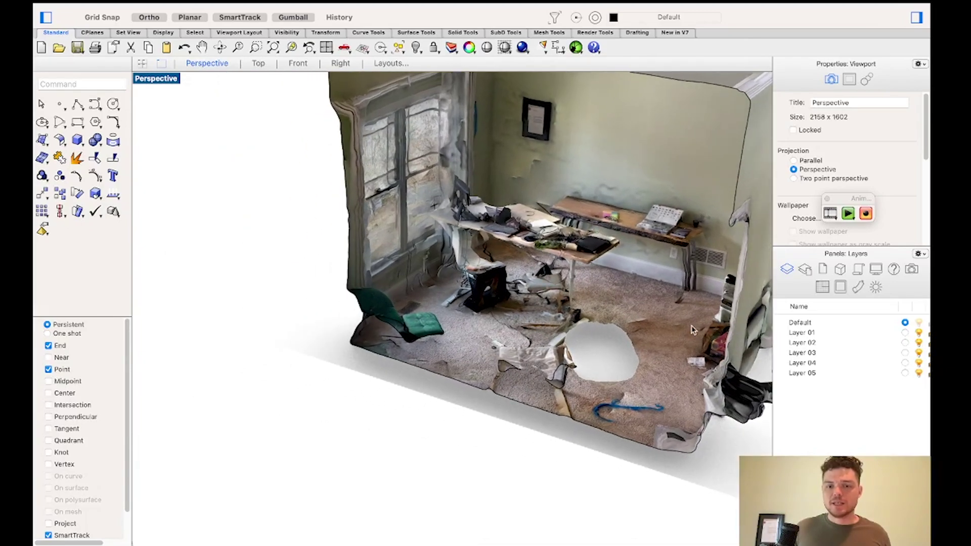
pyautogui.scroll(6, 510, 329)
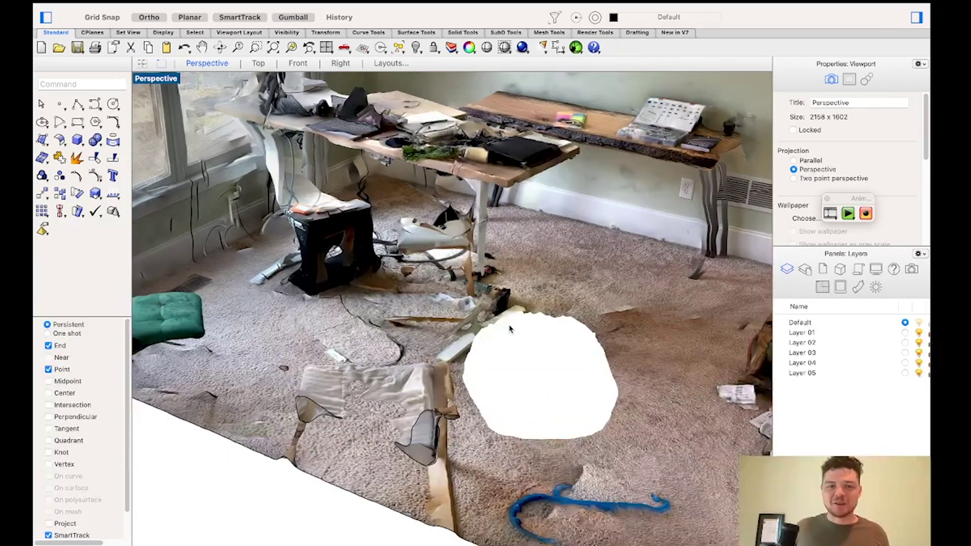
pyautogui.scroll(-4, 495, 309)
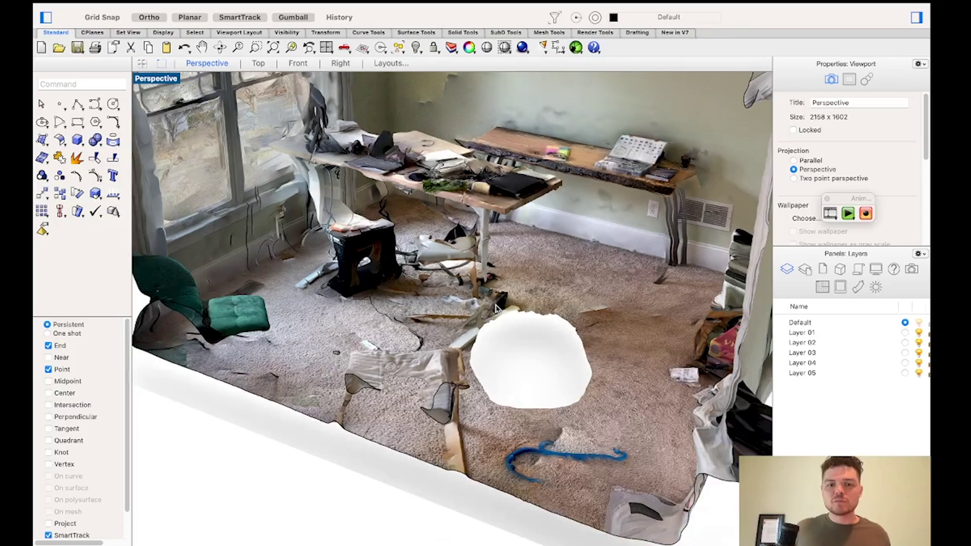
pyautogui.scroll(-8, 496, 308)
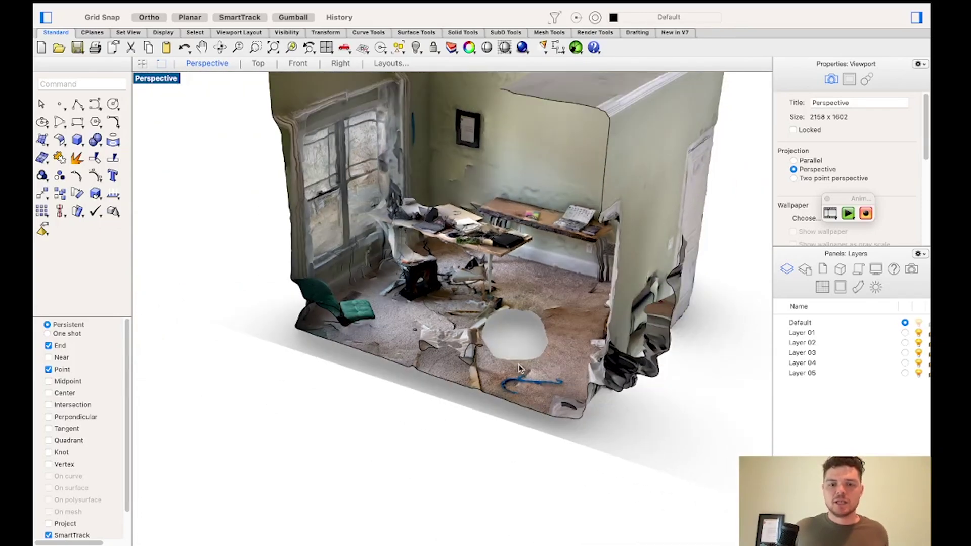
pyautogui.scroll(-5, 493, 292)
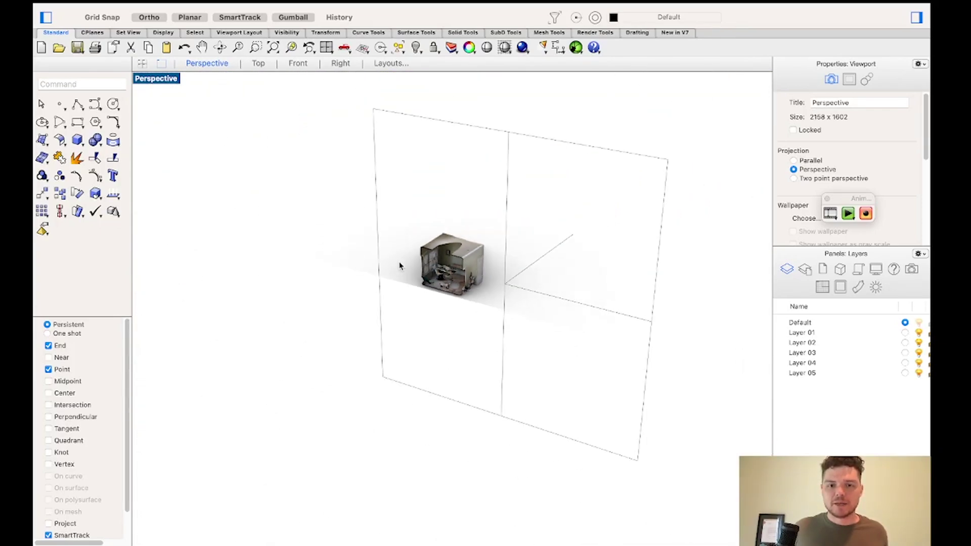
# - Select the clipping plane and bring it back to section the furnished room, exposing the sofa and desk
pyautogui.moveTo(412, 314); pyautogui.dragTo(407, 307)
pyautogui.scroll(10, 408, 308)
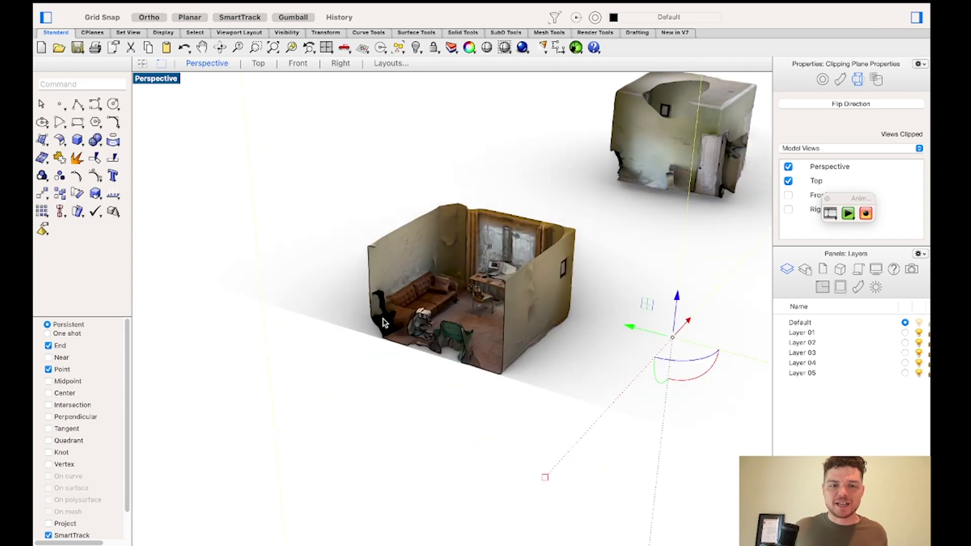
pyautogui.scroll(3, 535, 280)
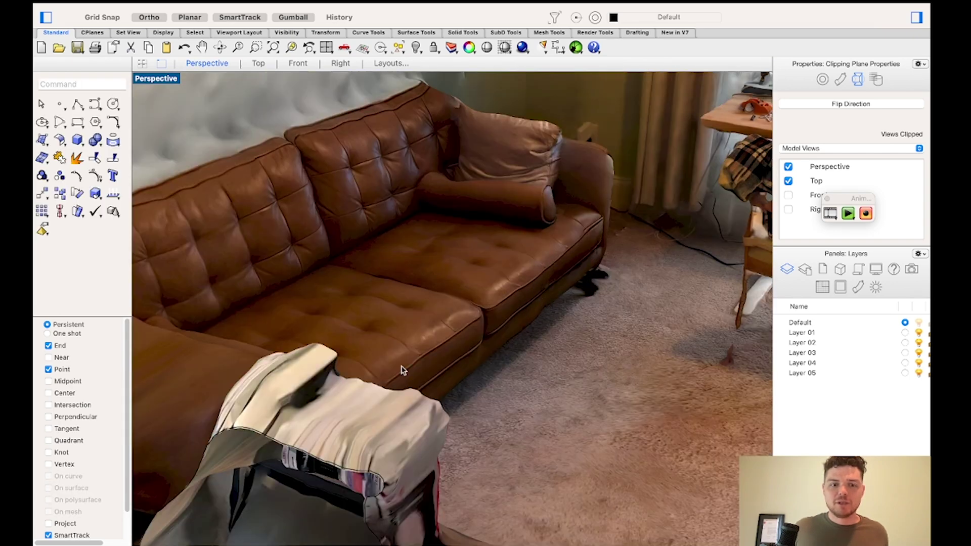
pyautogui.scroll(-10, 401, 369)
# - Select the furnished room's open meshes and turn on points for the room scans
pyautogui.click(431, 329)
pyautogui.keyDown('shift'); pyautogui.click(397, 307); pyautogui.keyUp('shift')
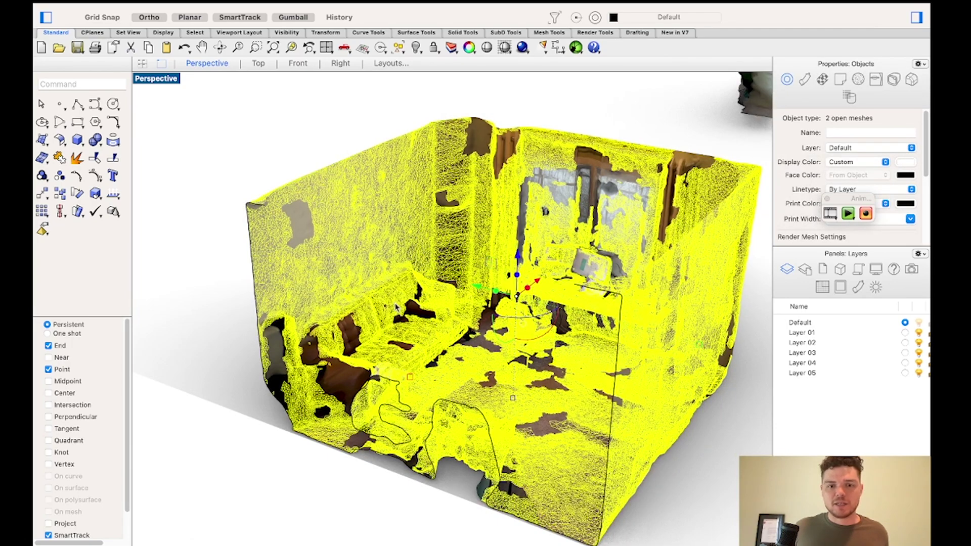
pyautogui.click(183, 284)
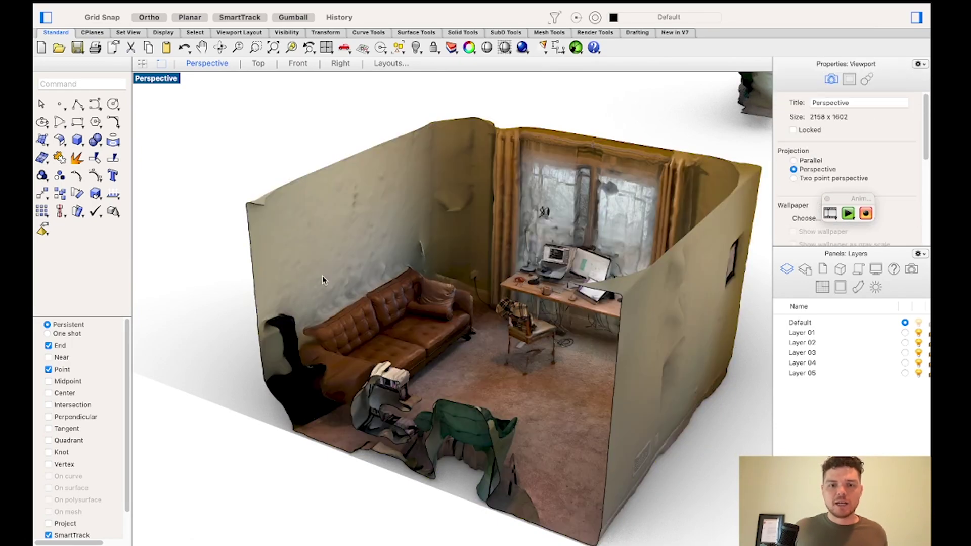
pyautogui.moveTo(678, 493); pyautogui.dragTo(263, 217)
pyautogui.write('p')
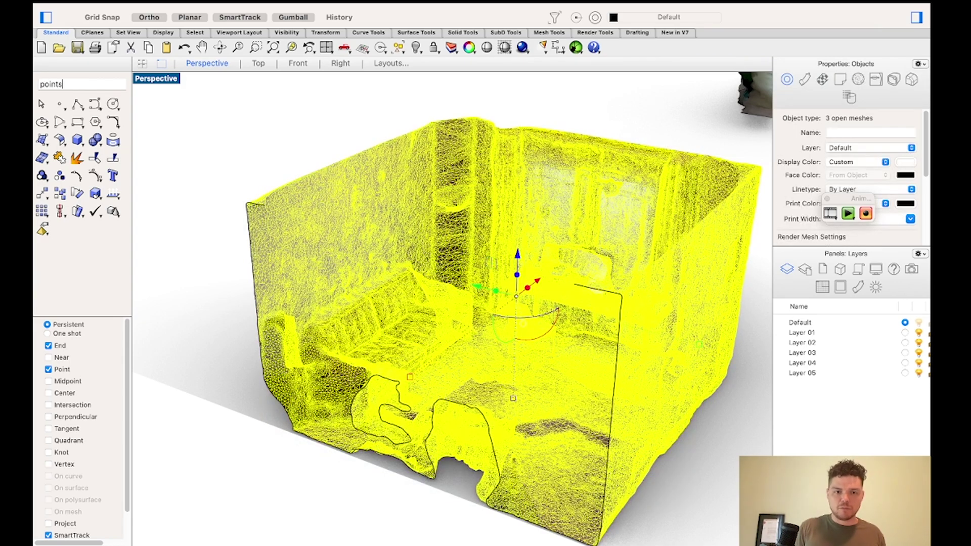
pyautogui.write('oints')
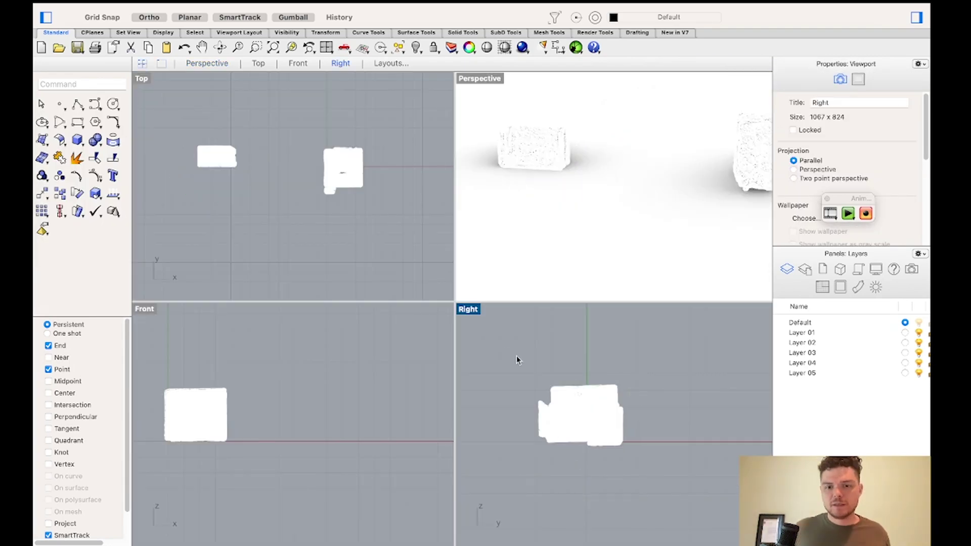
# - In the Right view, delete the mesh points along the upper part of the rooms and those on the side away from the sofa
pyautogui.moveTo(506, 351); pyautogui.dragTo(659, 401)
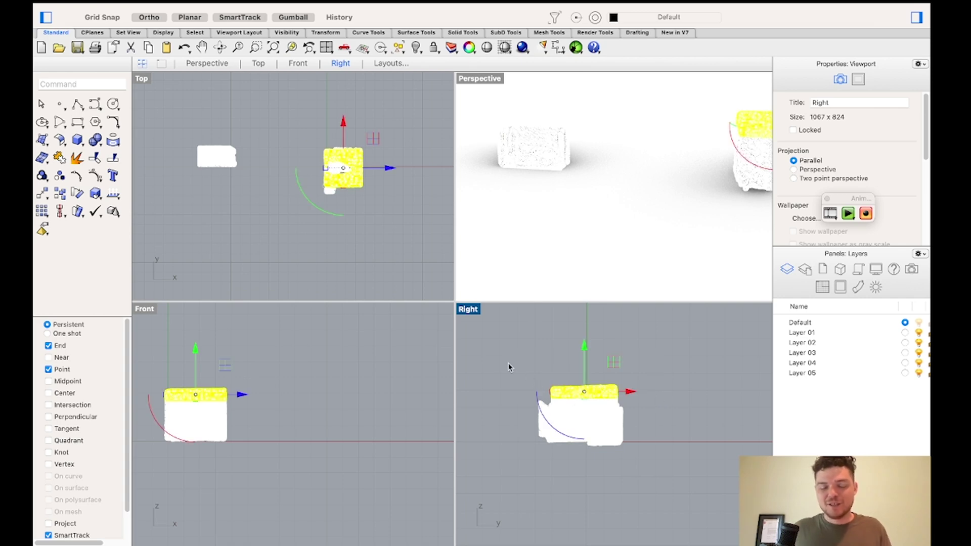
pyautogui.click(499, 351)
pyautogui.moveTo(502, 362); pyautogui.dragTo(658, 408)
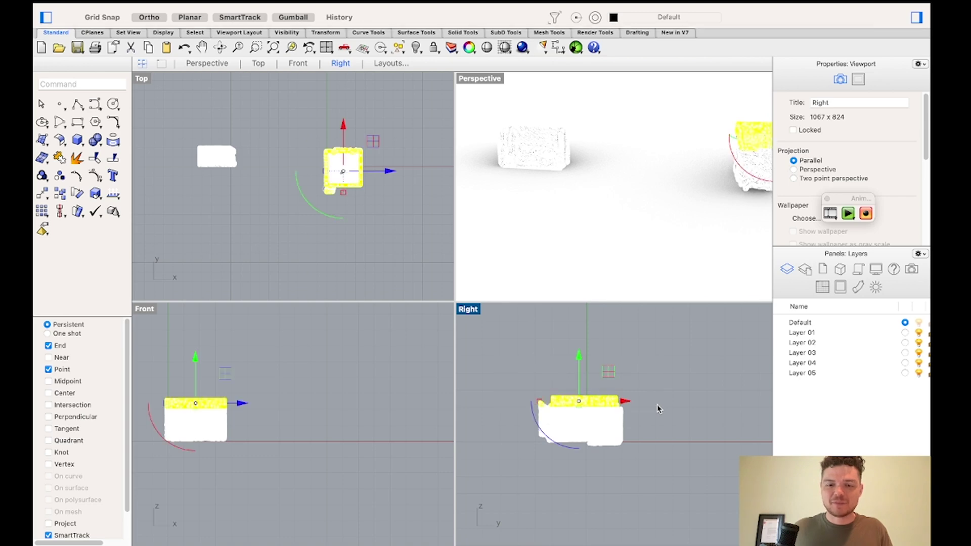
pyautogui.moveTo(496, 350); pyautogui.dragTo(597, 484)
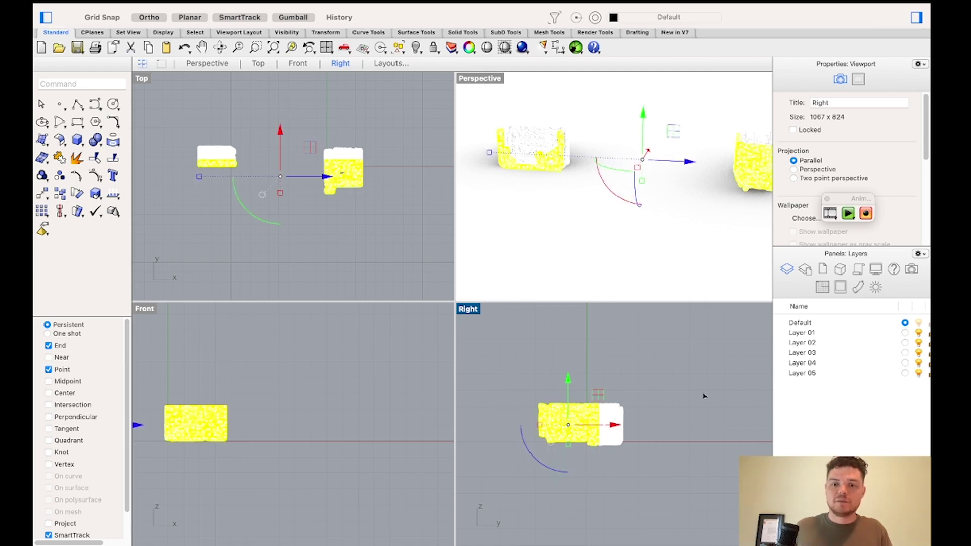
pyautogui.press('Delete')
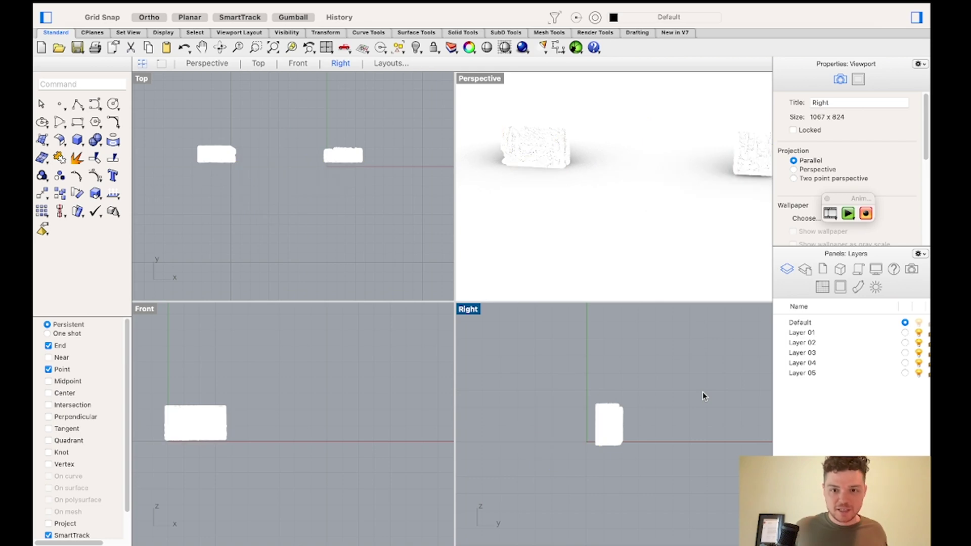
# - Trim the remaining furnished-room scan down to the sofa, the wall strip behind it and the floor in front
pyautogui.scroll(5, 530, 150)
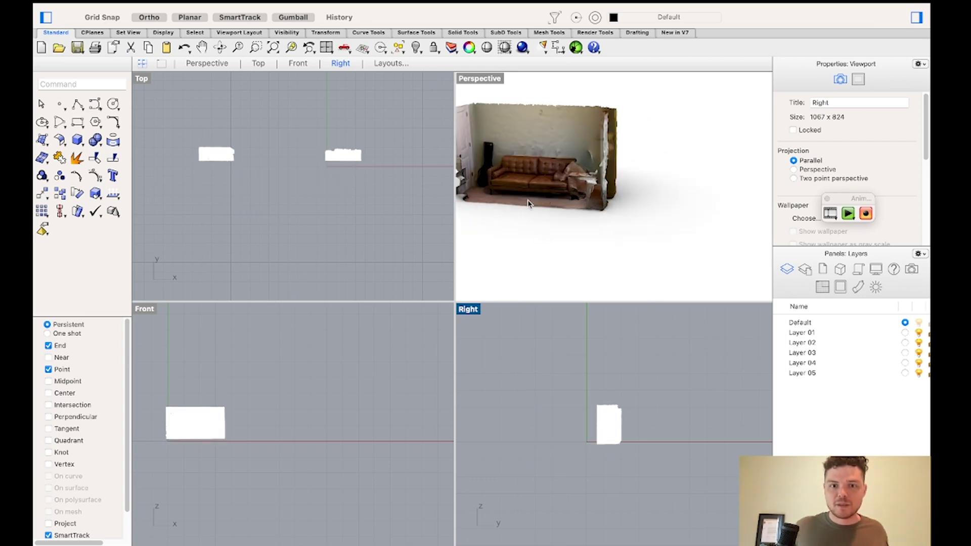
pyautogui.scroll(4, 524, 198)
pyautogui.scroll(-5, 523, 199)
pyautogui.moveTo(577, 248); pyautogui.dragTo(598, 243, button='right')
pyautogui.scroll(-3, 599, 239)
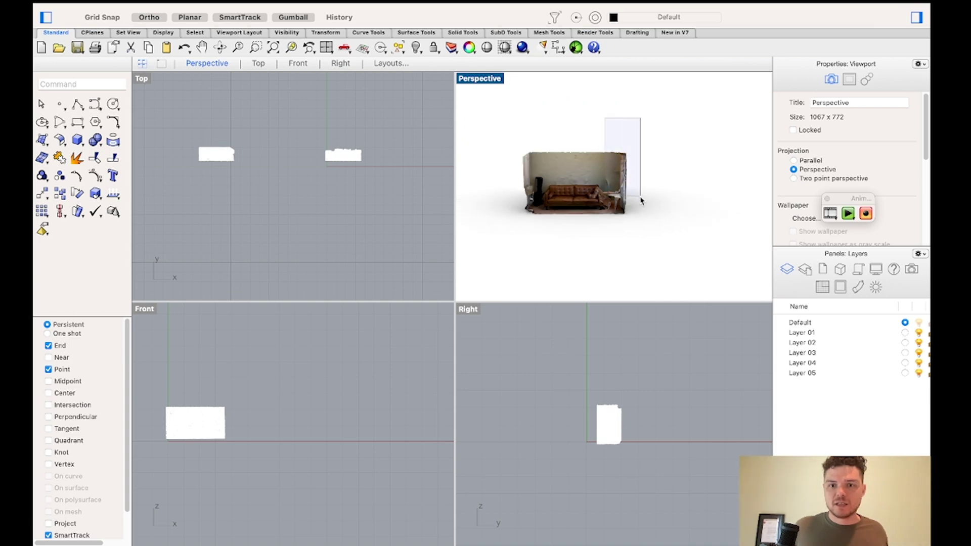
pyautogui.click(583, 164)
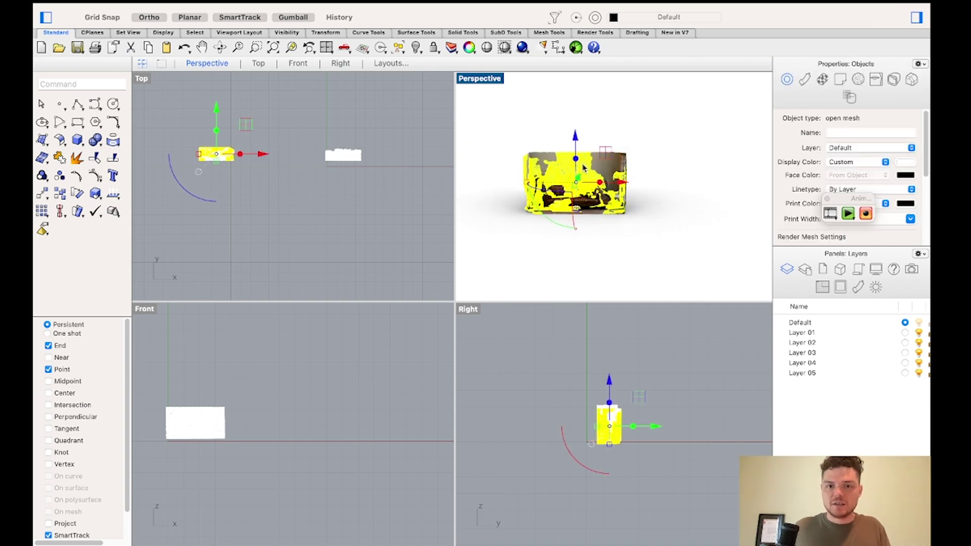
pyautogui.moveTo(619, 248); pyautogui.dragTo(650, 268, button='right')
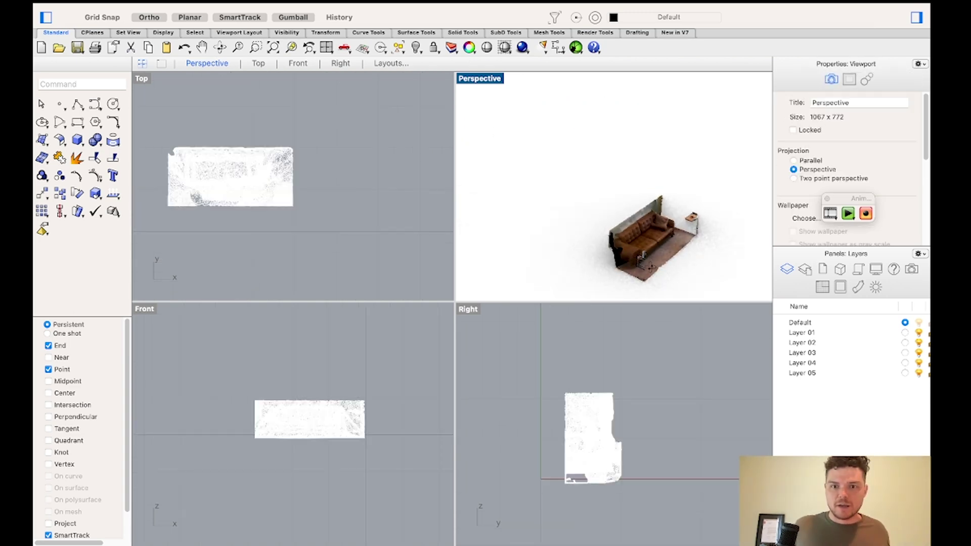
# - Select the three open meshes of the isolated sofa piece and group them
pyautogui.scroll(5, 681, 253)
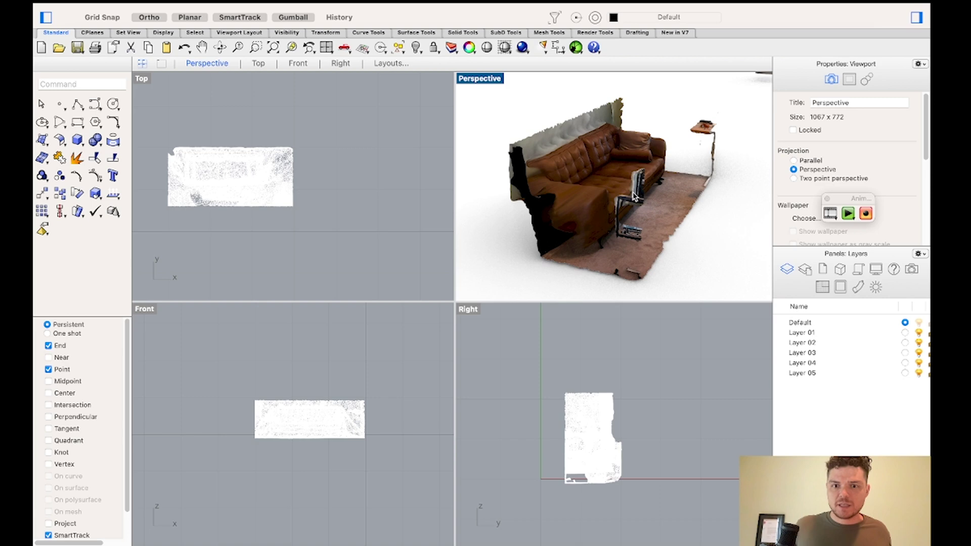
pyautogui.scroll(3, 633, 197)
pyautogui.scroll(-8, 556, 167)
pyautogui.moveTo(501, 138); pyautogui.dragTo(706, 257)
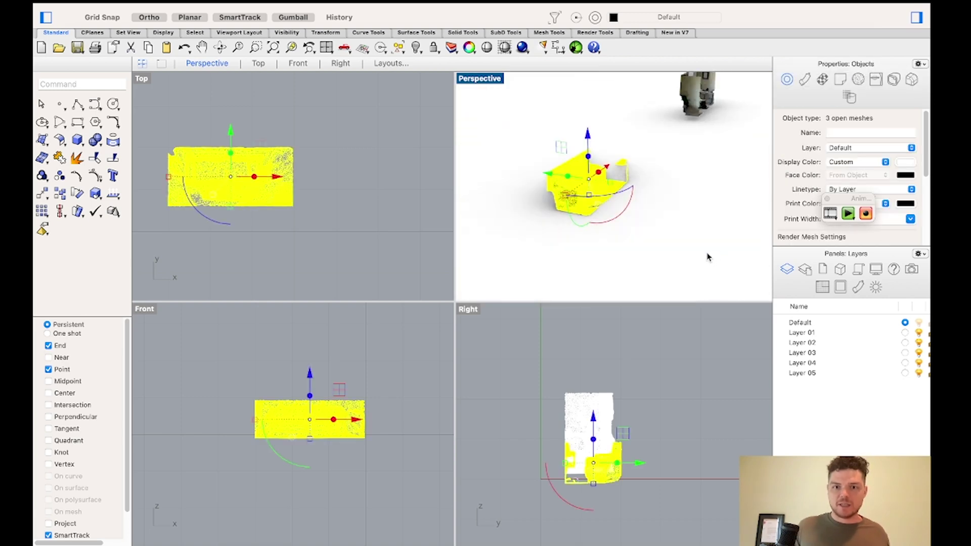
pyautogui.write('group')
pyautogui.press('Return')
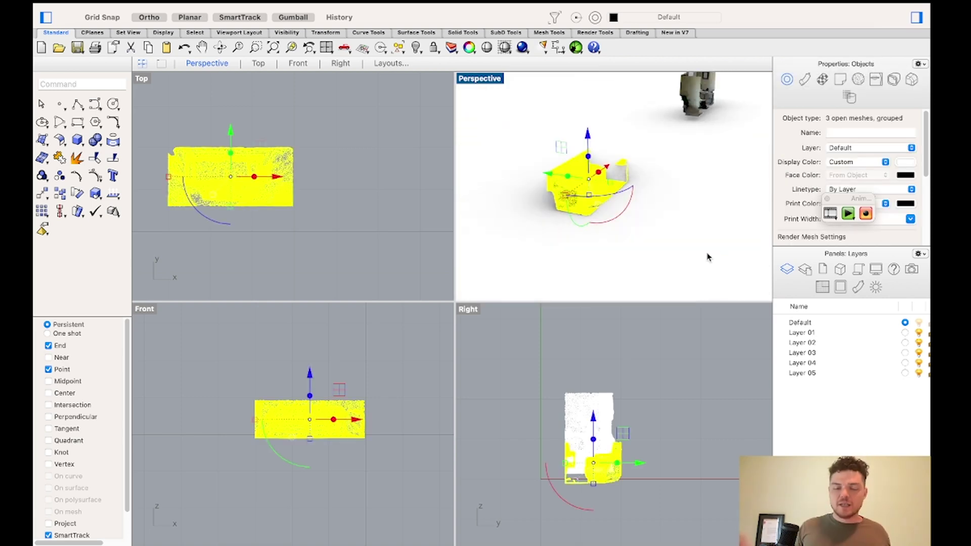
# - Move the grouped sofa along the X axis until it sits against the other room scan
pyautogui.moveTo(594, 244); pyautogui.dragTo(572, 194, button='right')
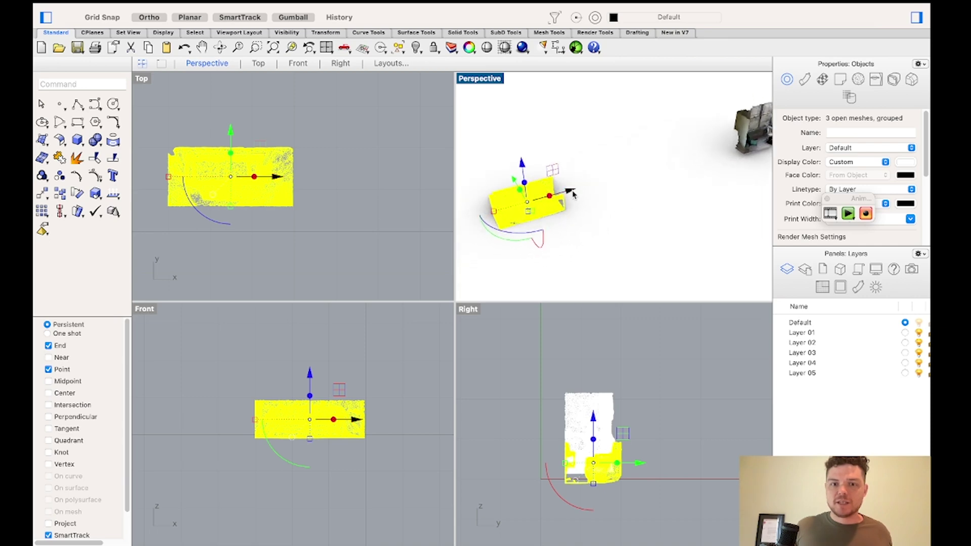
pyautogui.moveTo(572, 192); pyautogui.dragTo(771, 137)
pyautogui.scroll(-4, 511, 197)
pyautogui.scroll(6, 714, 175)
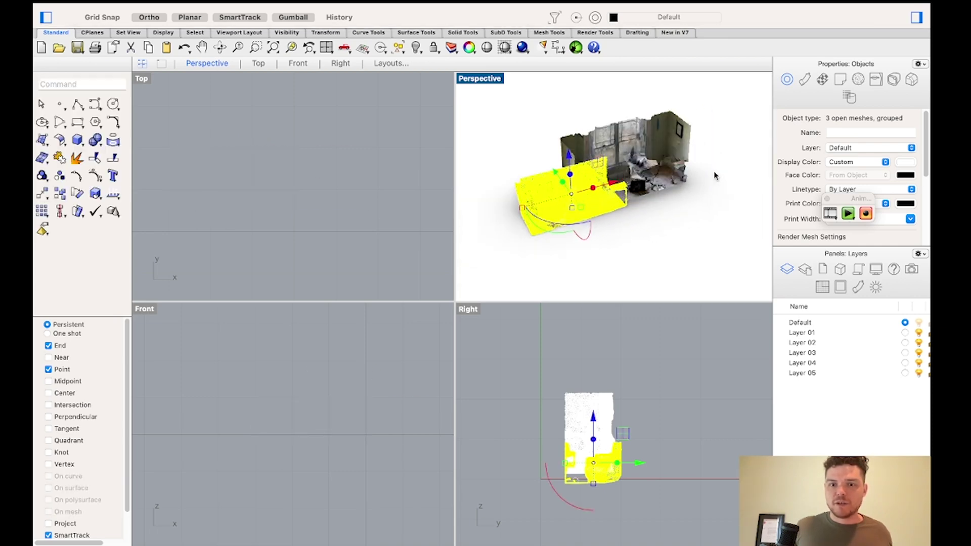
pyautogui.scroll(3, 714, 175)
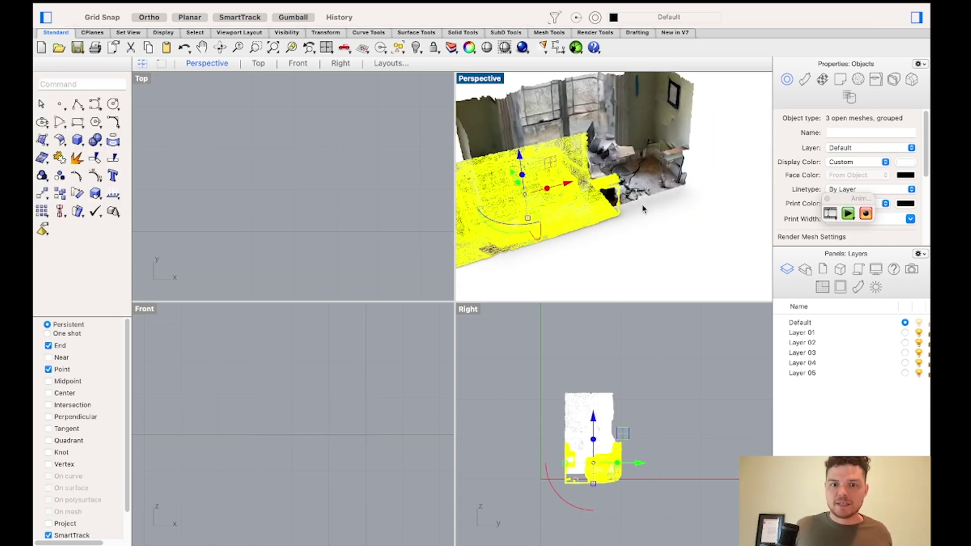
# - Rotate the grouped sofa a quarter turn about the vertical axis beside the other room scan
pyautogui.scroll(-2, 643, 206)
pyautogui.moveTo(519, 225); pyautogui.dragTo(626, 211)
pyautogui.scroll(-1, 571, 218)
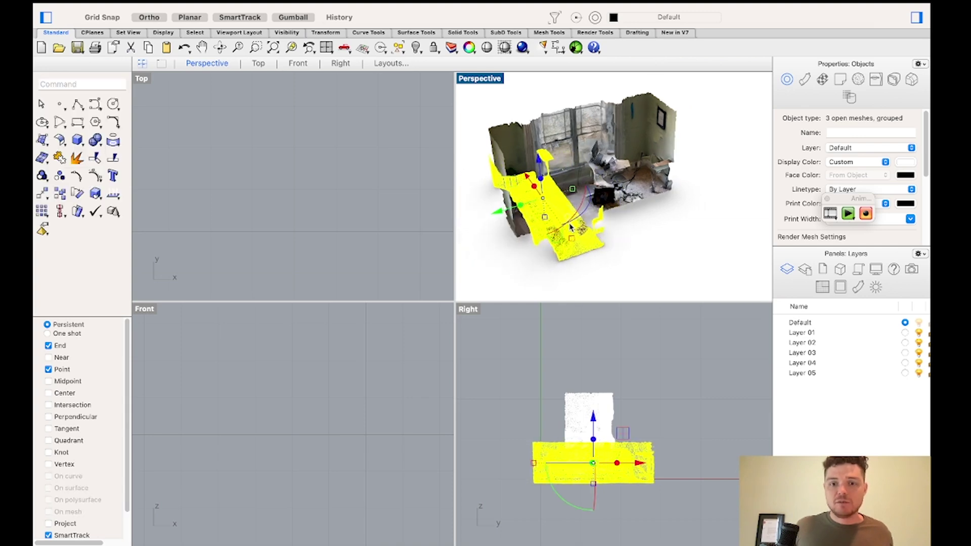
pyautogui.scroll(-2, 622, 241)
pyautogui.moveTo(696, 251); pyautogui.dragTo(554, 205, button='right')
pyautogui.scroll(-6, 553, 204)
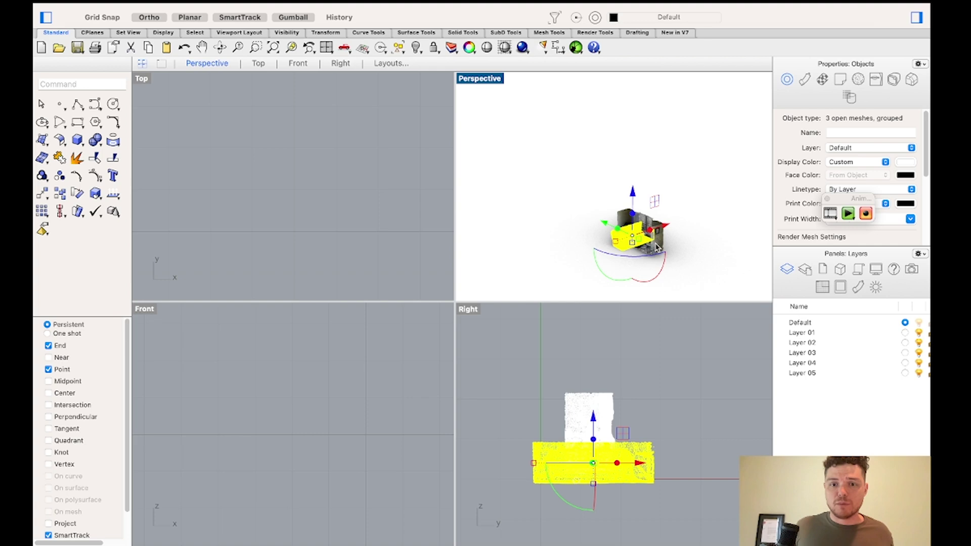
# - Move the grouped sofa horizontally along the Y axis closer to the other room scan
pyautogui.scroll(6, 657, 244)
pyautogui.moveTo(615, 193); pyautogui.dragTo(588, 192)
pyautogui.scroll(-4, 700, 207)
pyautogui.click(642, 271)
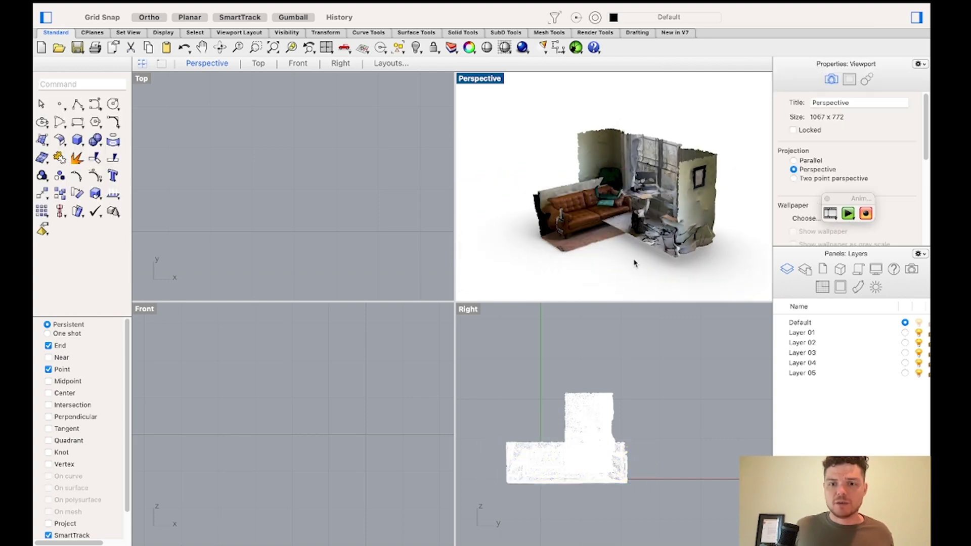
# - Turn the grouped sofa so its back faces the window wall, raise it to floor level and slide it into the room scan
pyautogui.scroll(6, 612, 207)
pyautogui.moveTo(509, 214); pyautogui.dragTo(557, 201)
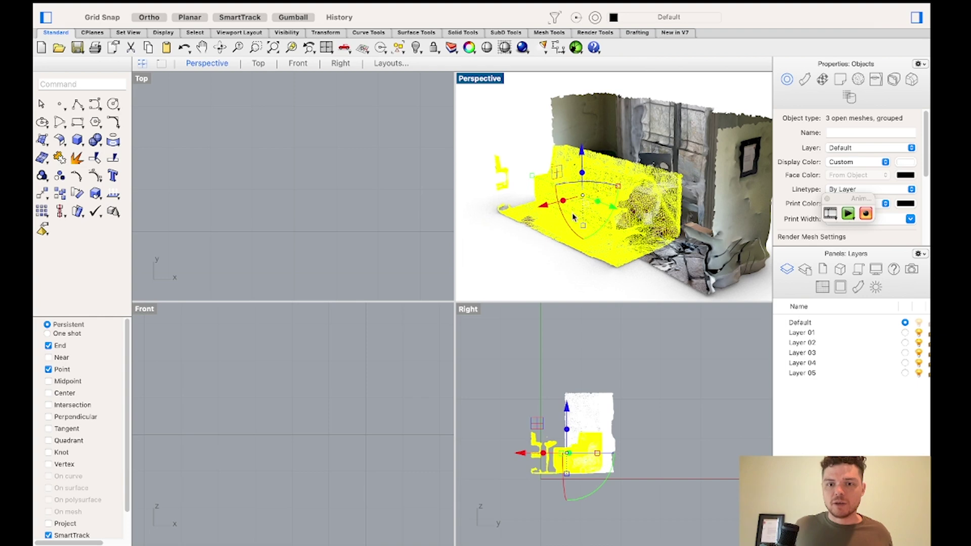
pyautogui.moveTo(627, 203); pyautogui.dragTo(631, 207)
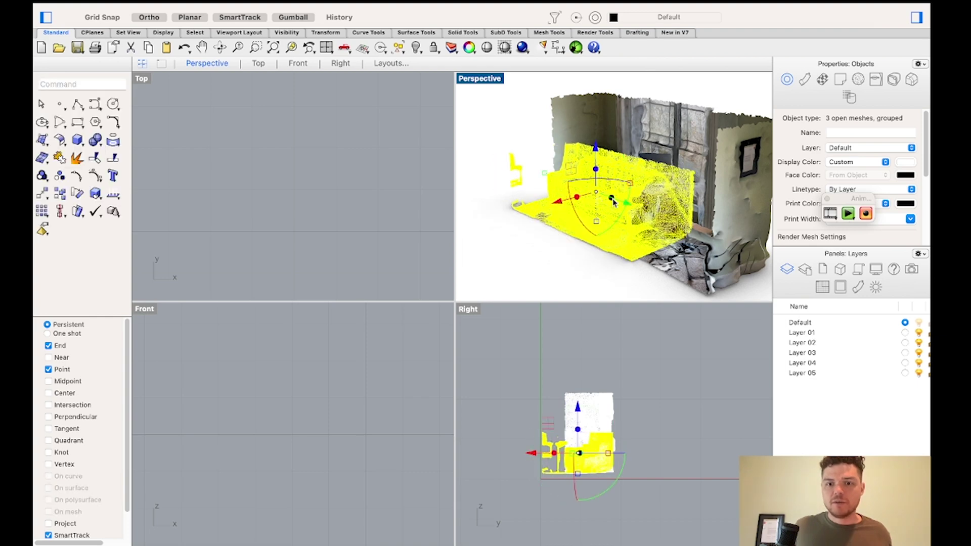
pyautogui.click(485, 268)
# - Shift the grouped sofa along the window wall toward the desk, nudge it slightly away from the wall and deselect it
pyautogui.scroll(5, 673, 247)
pyautogui.scroll(-5, 674, 246)
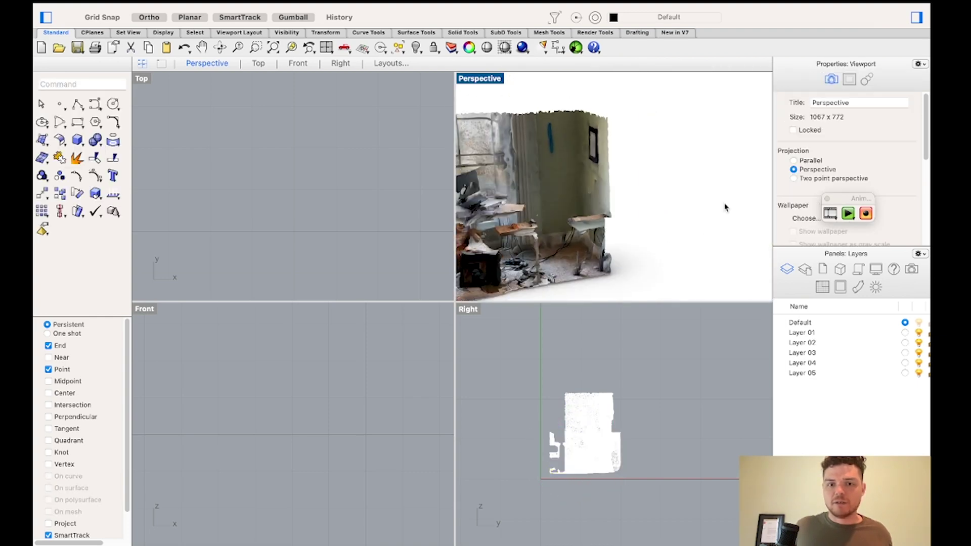
pyautogui.scroll(4, 606, 238)
pyautogui.click(565, 239)
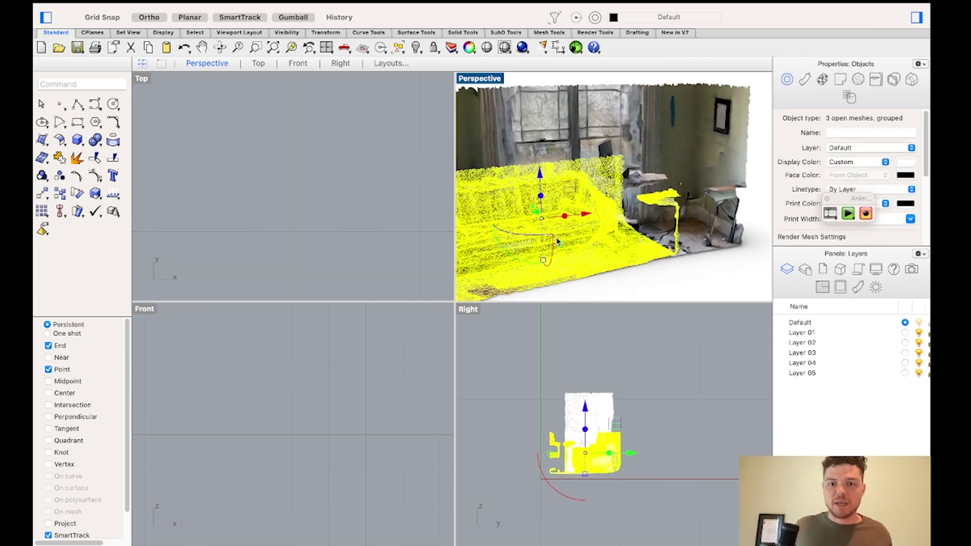
pyautogui.moveTo(588, 219); pyautogui.dragTo(630, 215)
pyautogui.moveTo(573, 205); pyautogui.dragTo(575, 208)
pyautogui.press('Escape')
pyautogui.scroll(-4, 592, 237)
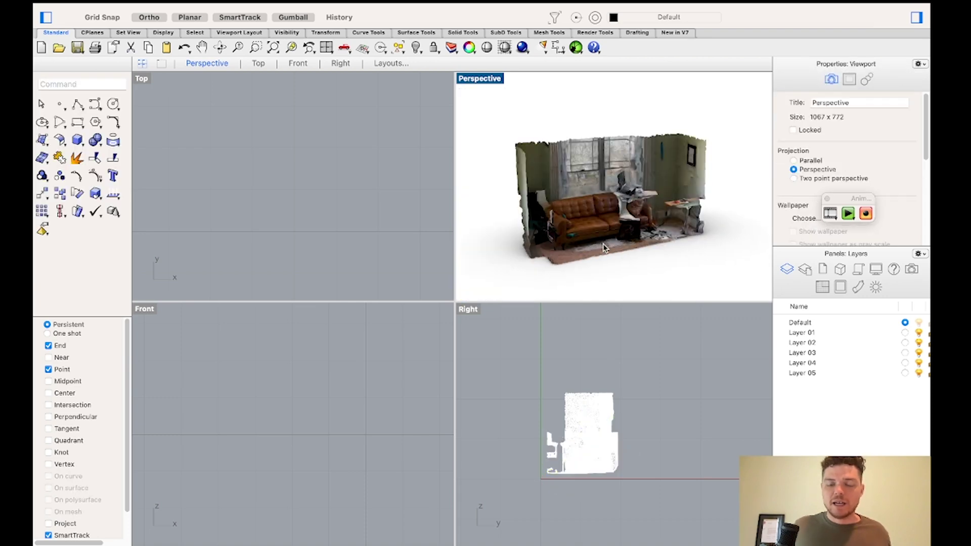
# - Examine how the placed sofa and its floor strip sit within the other room scan, up close and as a whole
pyautogui.scroll(4, 603, 245)
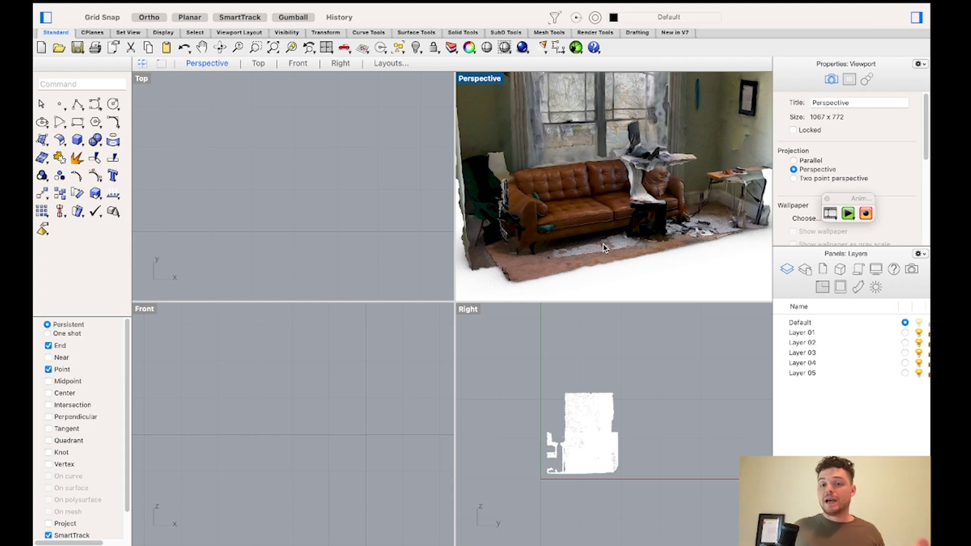
pyautogui.scroll(3, 604, 244)
pyautogui.scroll(-5, 604, 240)
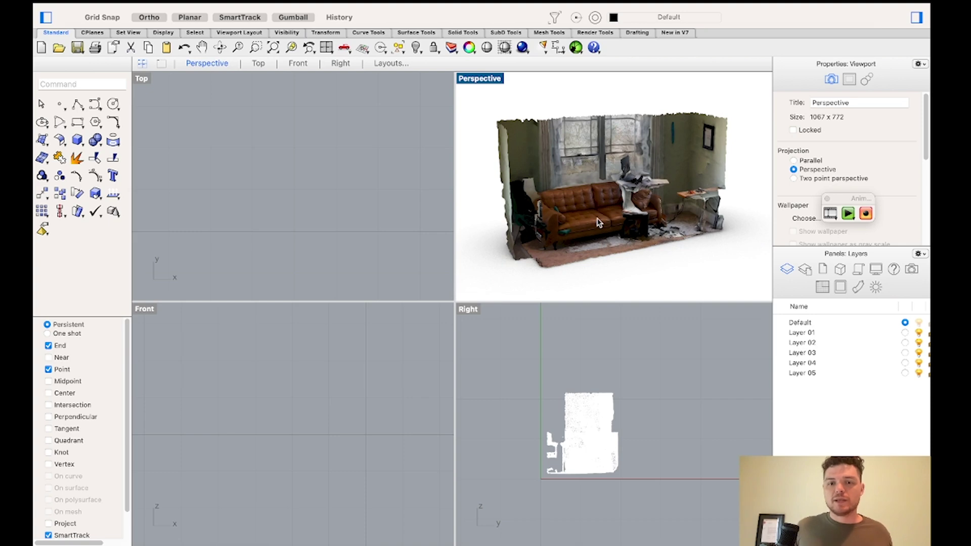
pyautogui.click(598, 223)
pyautogui.click(664, 278)
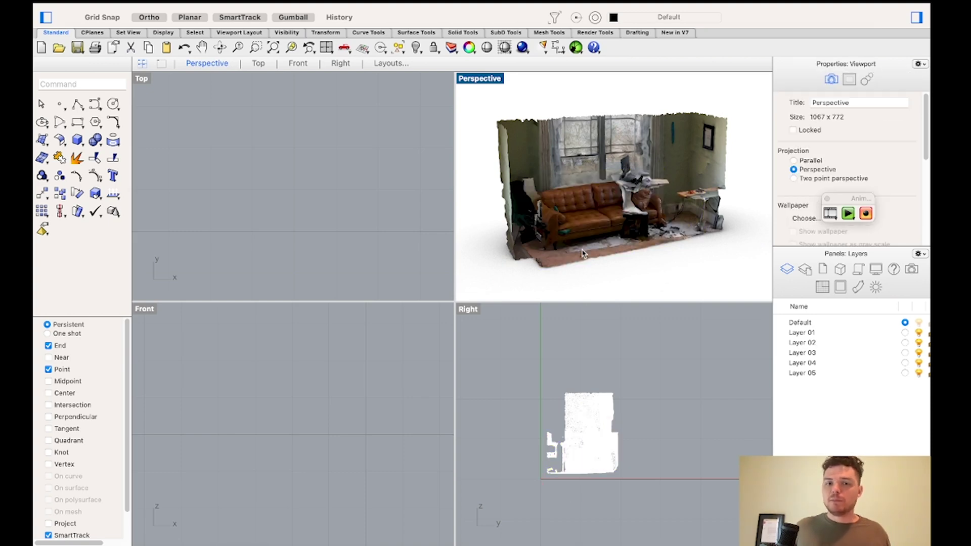
pyautogui.scroll(3, 575, 221)
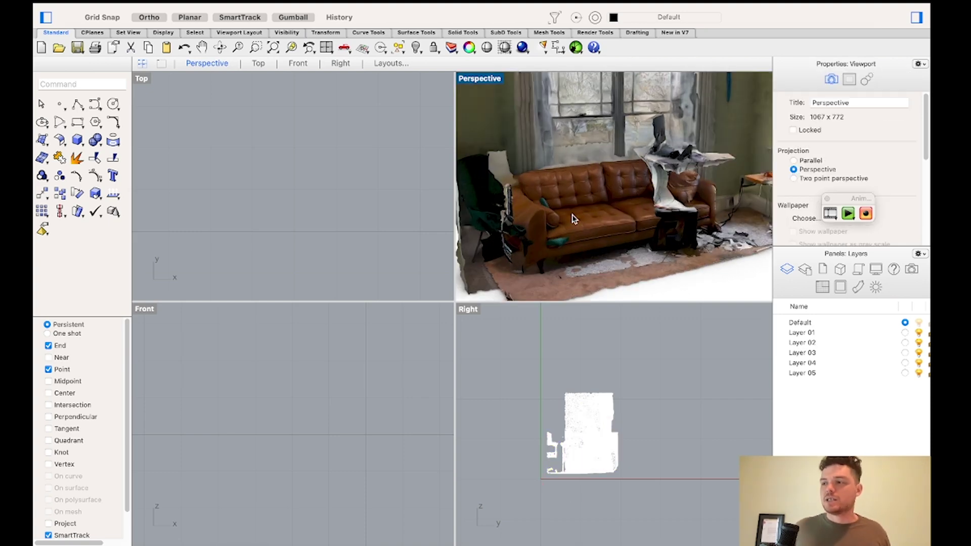
pyautogui.scroll(-3, 576, 222)
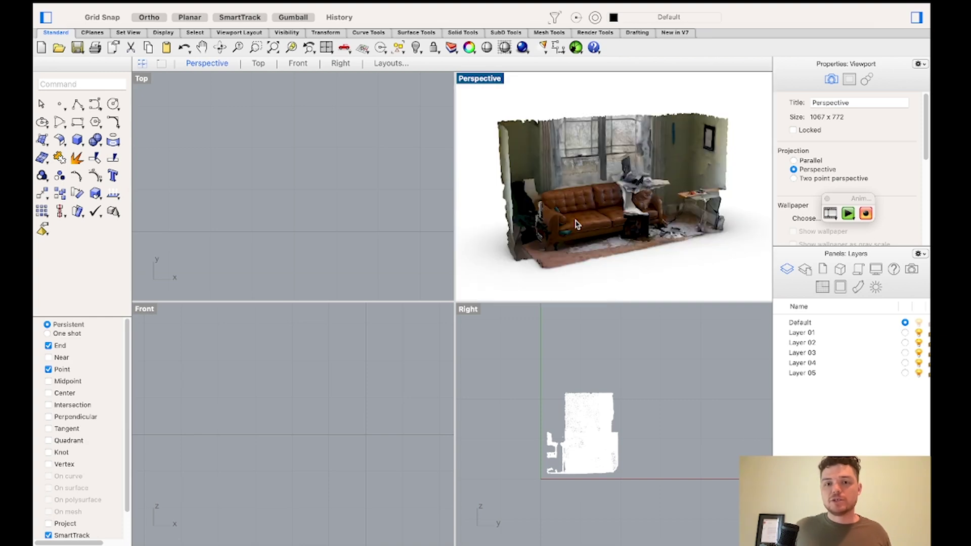